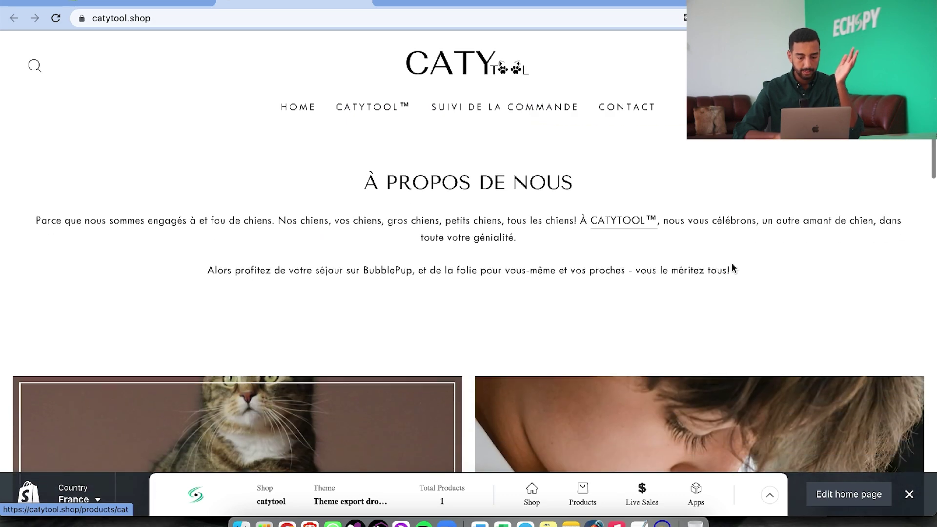
Examine the CATYTOOL home page from the about-us text through the cat image banners to the featured product.
scroll(745, 234, "down", 9)
scroll(572, 301, "up", 2)
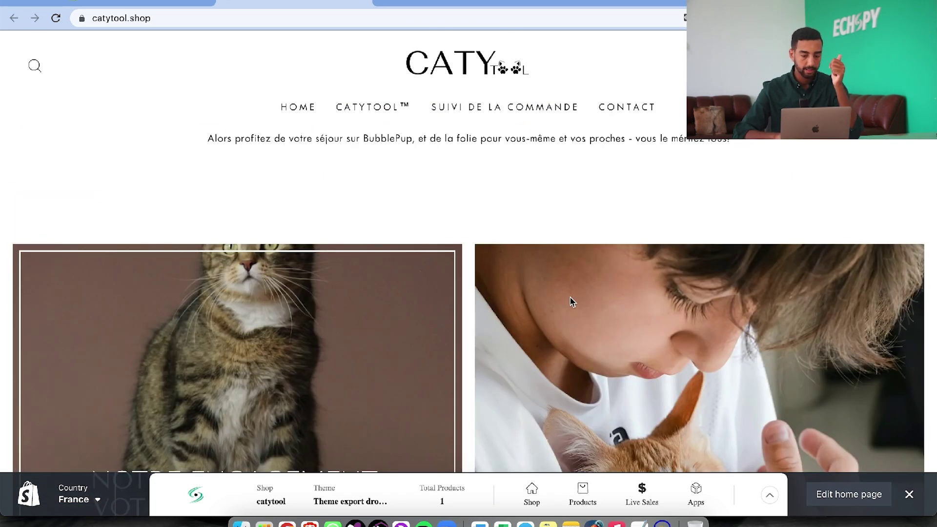
scroll(570, 297, "down", 6)
scroll(473, 293, "down", 5)
scroll(473, 264, "up", 8)
scroll(473, 264, "down", 6)
scroll(473, 266, "down", 3)
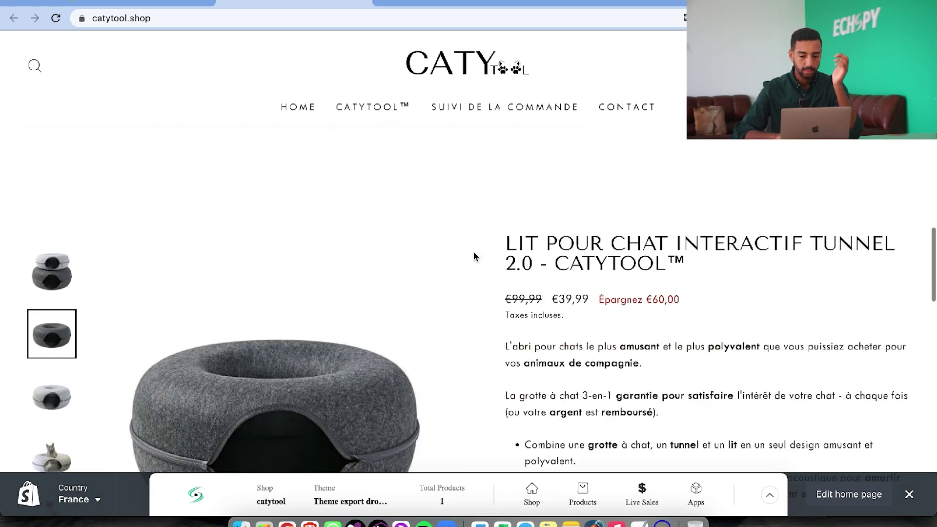
Browse the cat tunnel bed's gallery photos, viewing the different colour and in-use images.
left_click(73, 327)
left_click(54, 380)
scroll(69, 410, "down", 2)
left_click(68, 412)
left_click(51, 352)
left_click(47, 305)
left_click(54, 239)
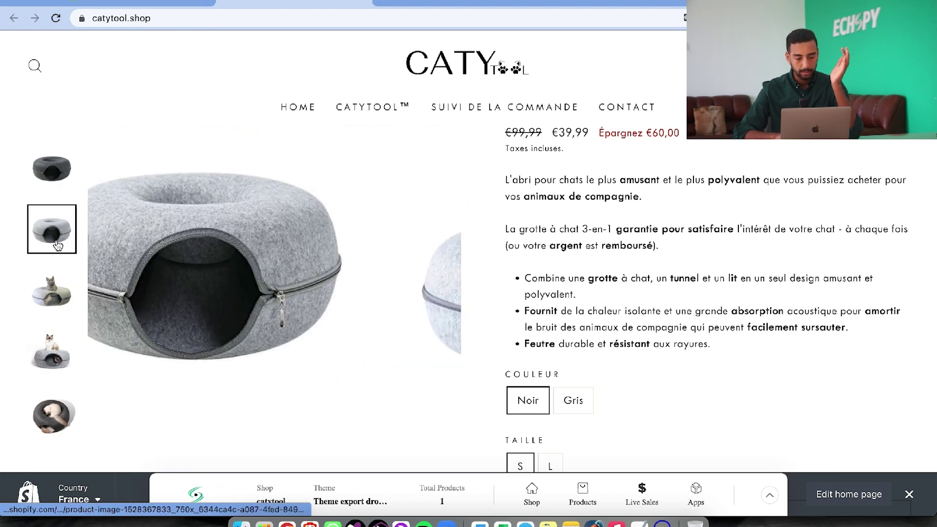
left_click(68, 416)
scroll(73, 342, "up", 2)
left_click(56, 223)
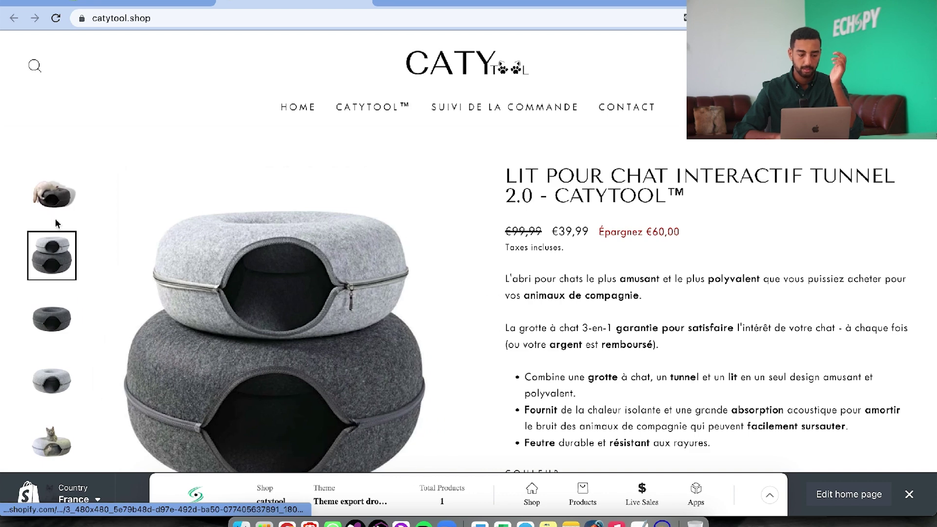
scroll(433, 362, "down", 5)
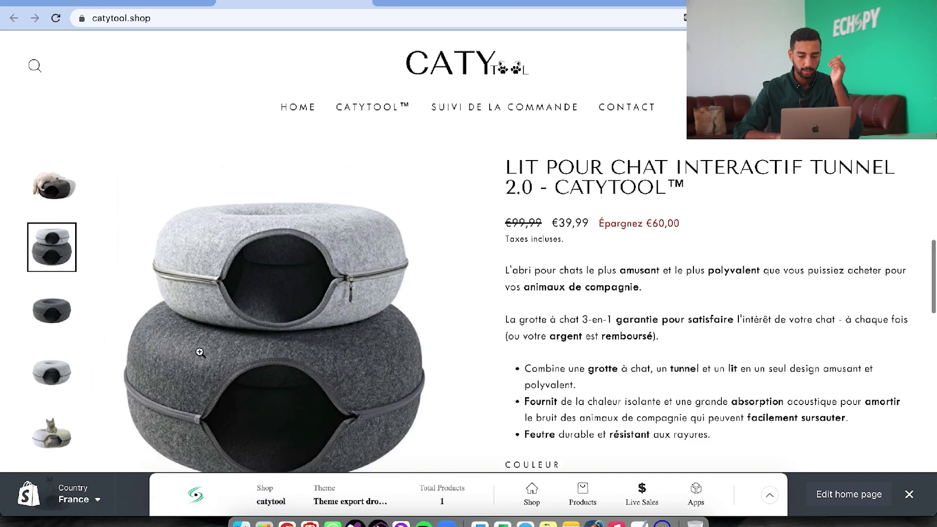
scroll(457, 355, "up", 5)
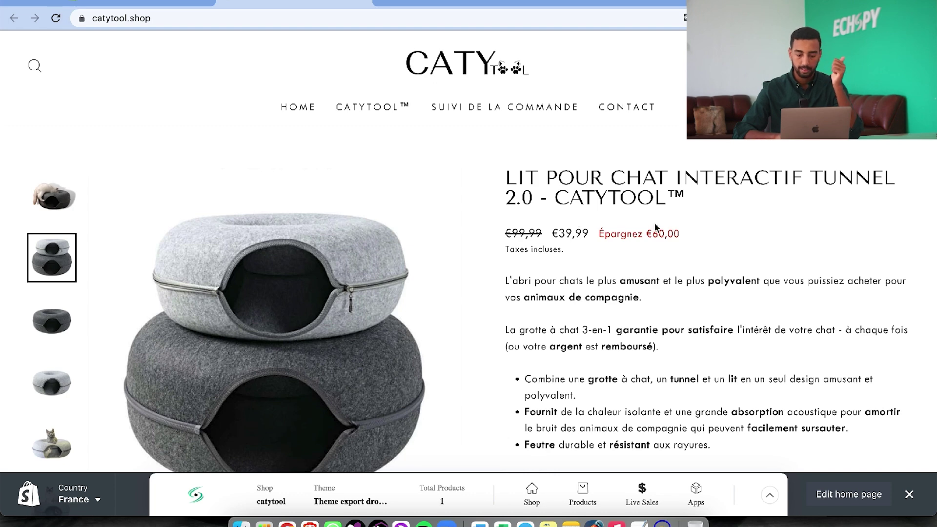
Read the cat bed's price and description, highlighting the three benefit bullets, and review the rest of the home page down to the footer.
scroll(719, 390, "down", 1)
scroll(704, 348, "down", 1)
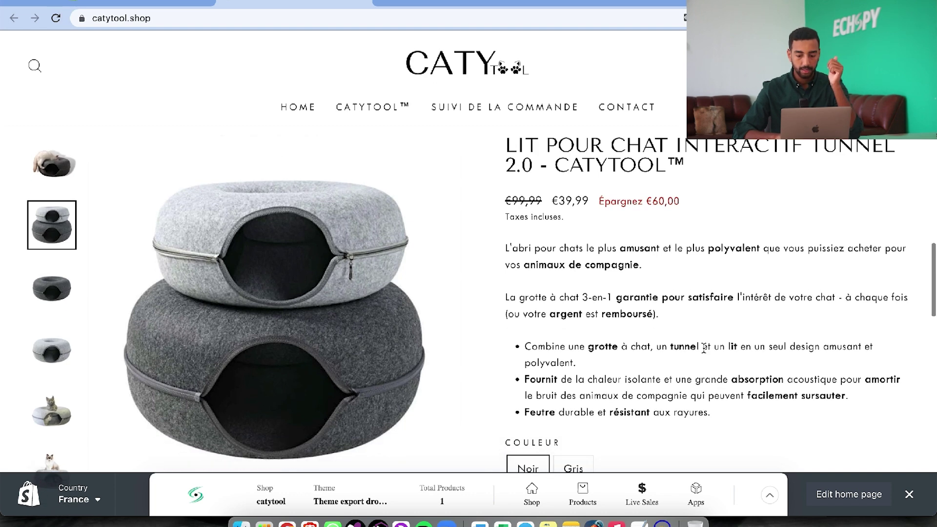
left_click_drag(749, 418, 518, 356)
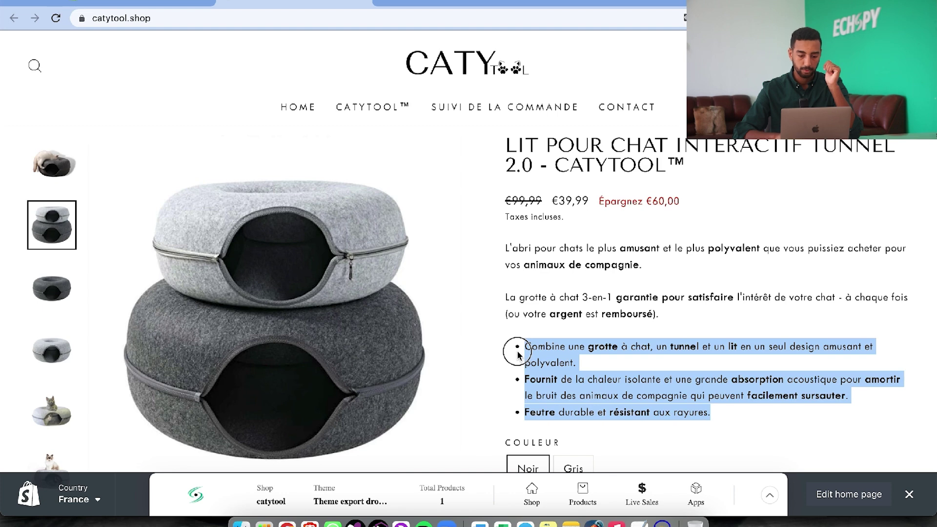
left_click(576, 351)
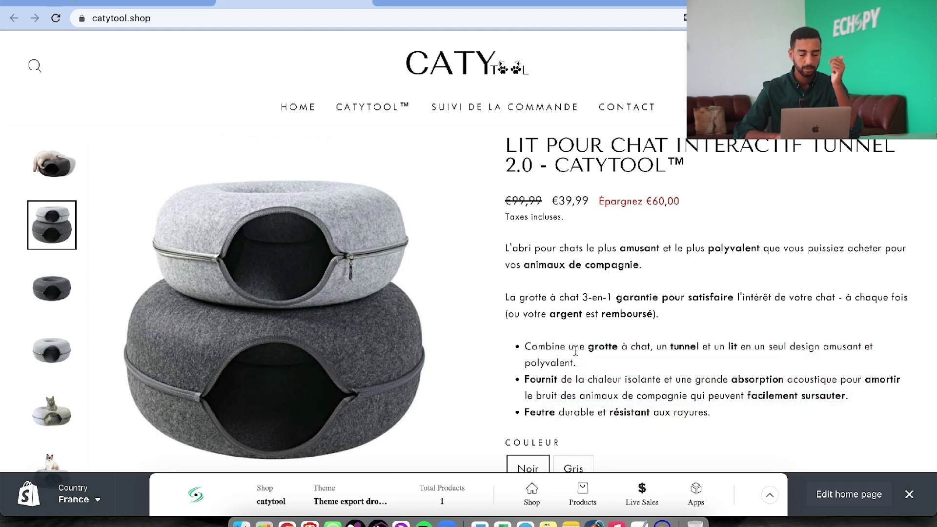
scroll(670, 393, "down", 1)
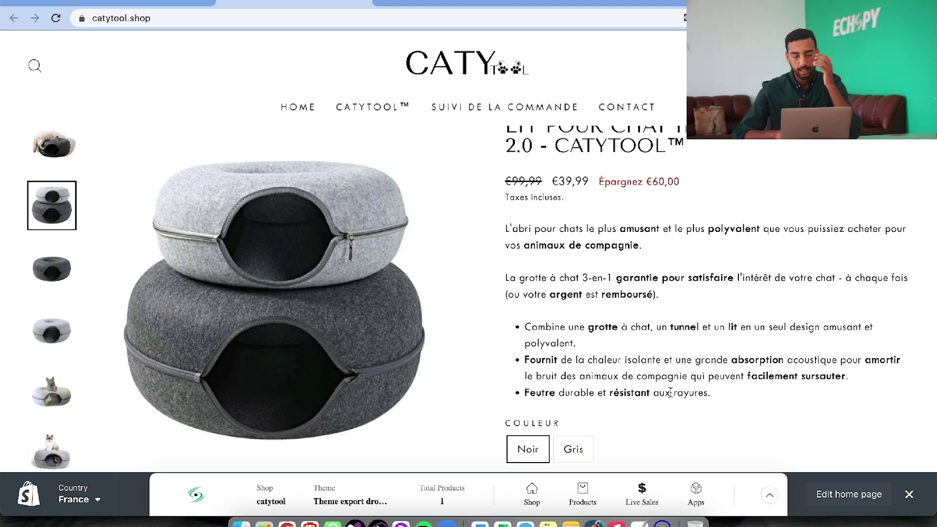
scroll(656, 292, "down", 20)
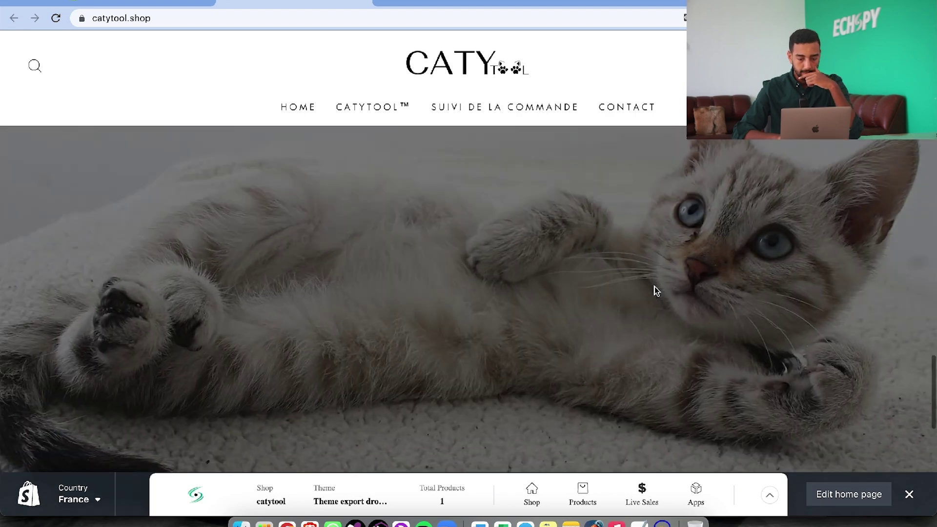
Open the CATYTOOL™ product page and examine its variant options, customer photo reviews and illustrated feature sections.
left_click(371, 101)
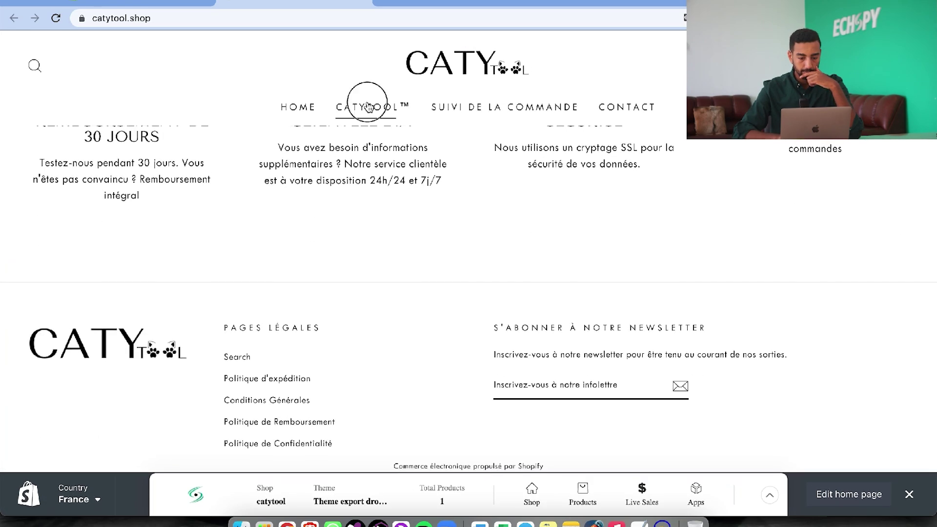
scroll(595, 288, "down", 15)
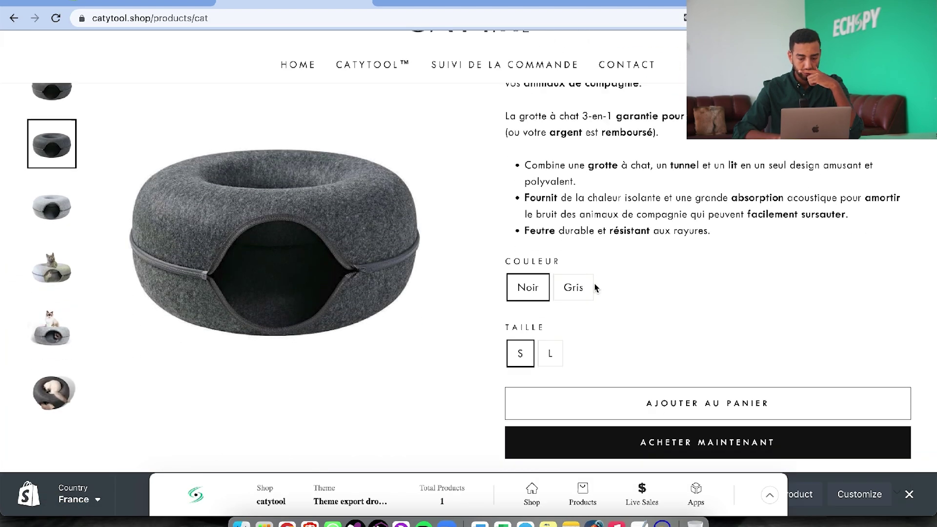
scroll(470, 255, "down", 10)
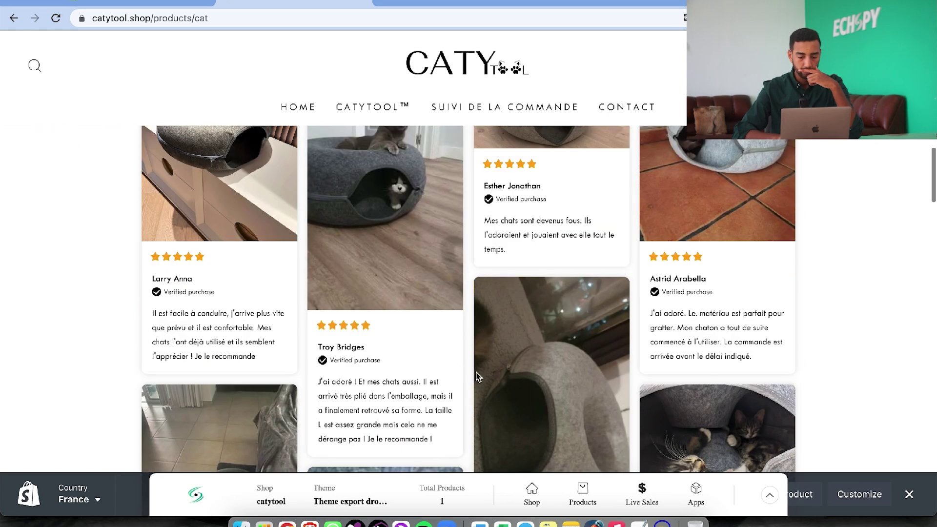
scroll(487, 198, "up", 8)
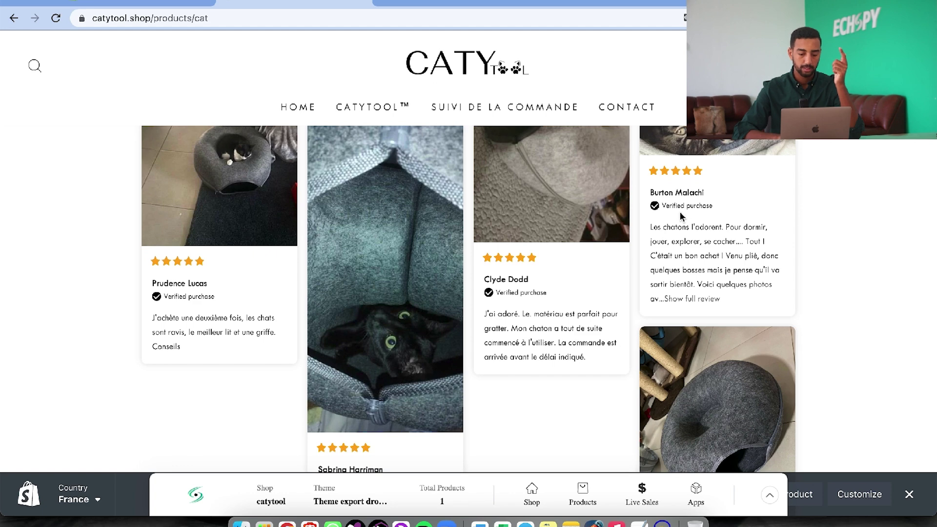
scroll(634, 297, "down", 15)
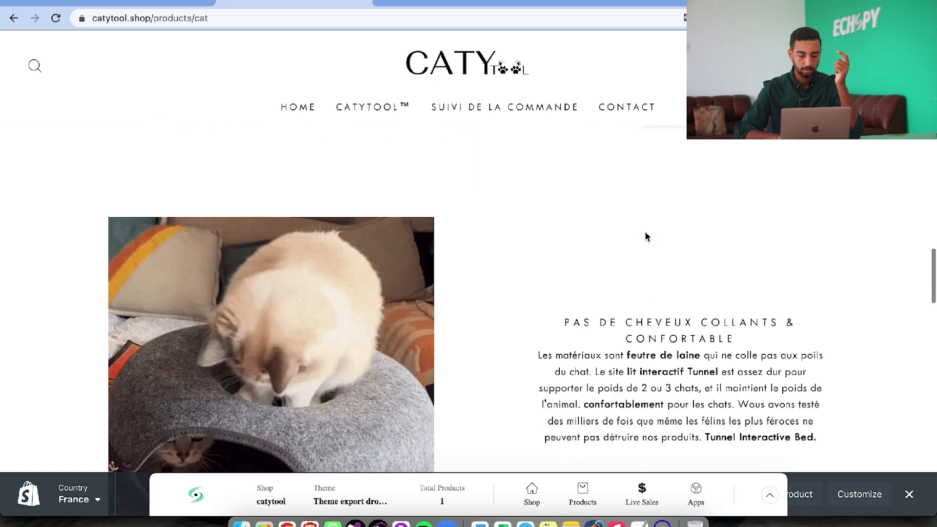
scroll(608, 391, "down", 1)
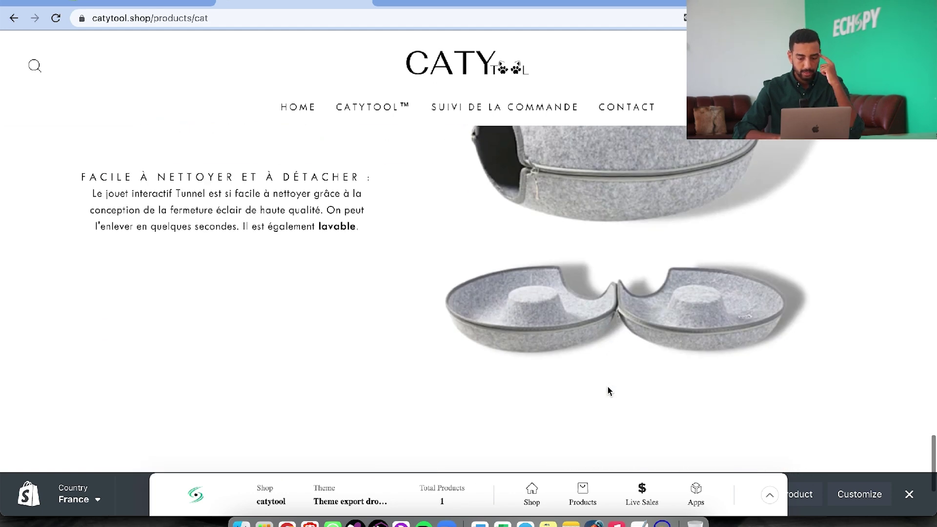
scroll(608, 391, "down", 5)
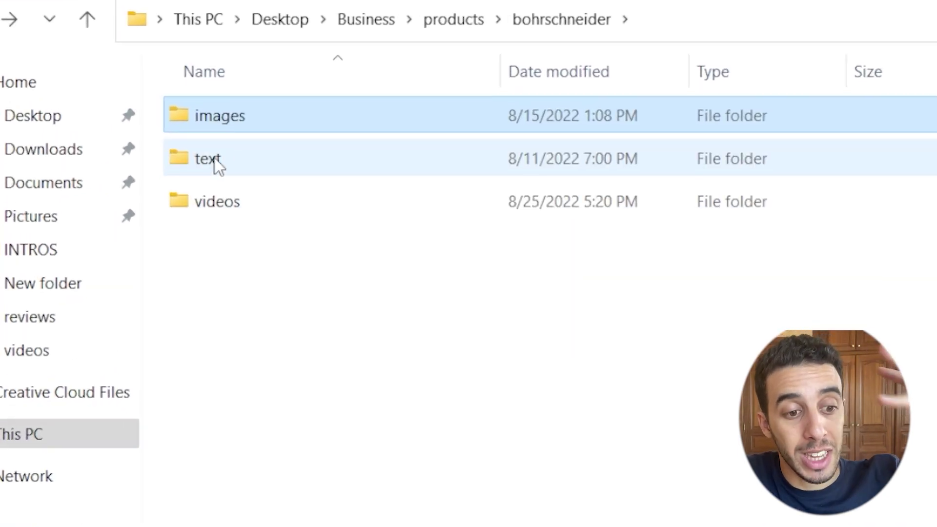
Switch to File Explorer, check the bohrschneider product's text and videos folders, and open product photos inside its images folder.
mouse_move(217, 171)
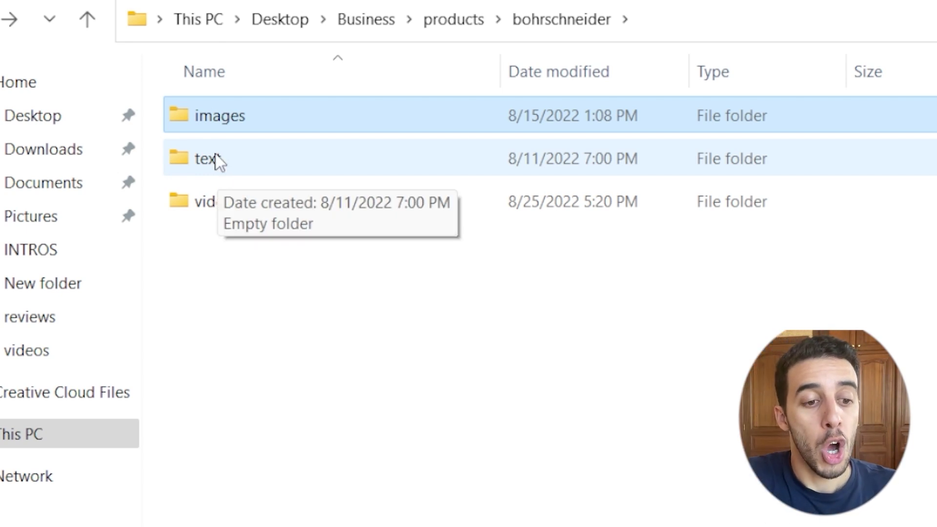
mouse_move(245, 201)
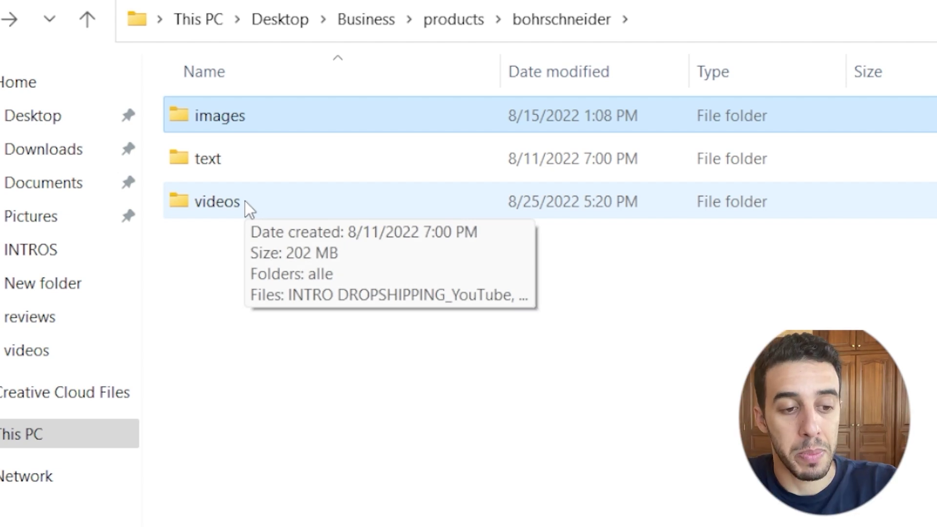
double_click(242, 117)
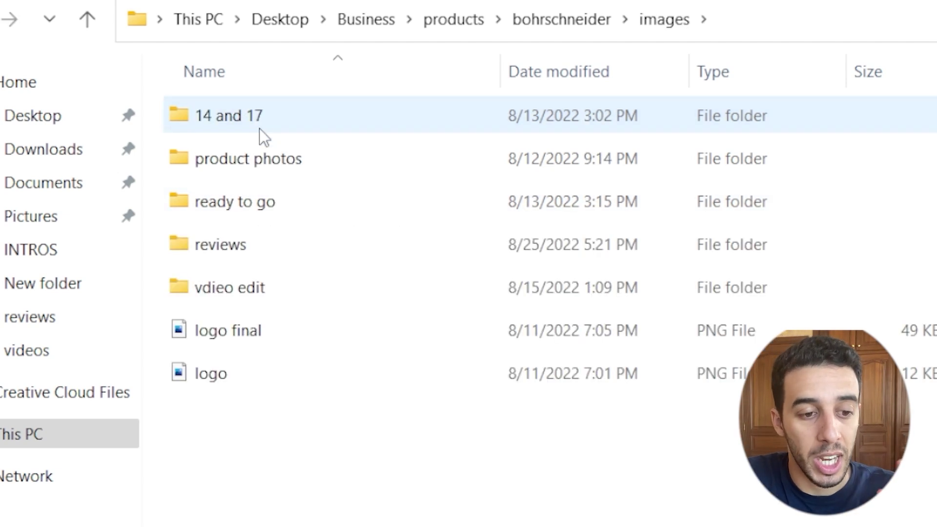
double_click(258, 159)
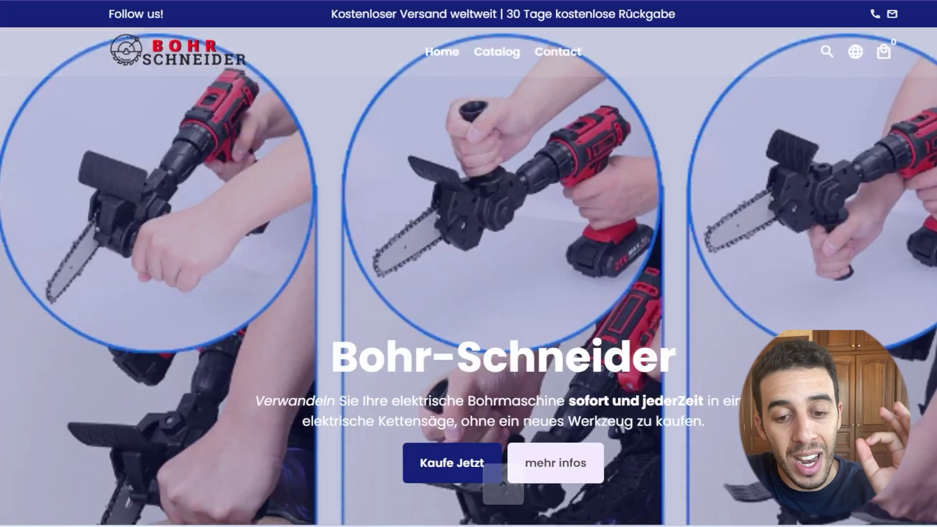
Switch to the Bohr-Schneider store and examine its home page banner, introductory text and featured 14cm Bohr product.
scroll(469, 264, "down", 10)
scroll(469, 293, "down", 1)
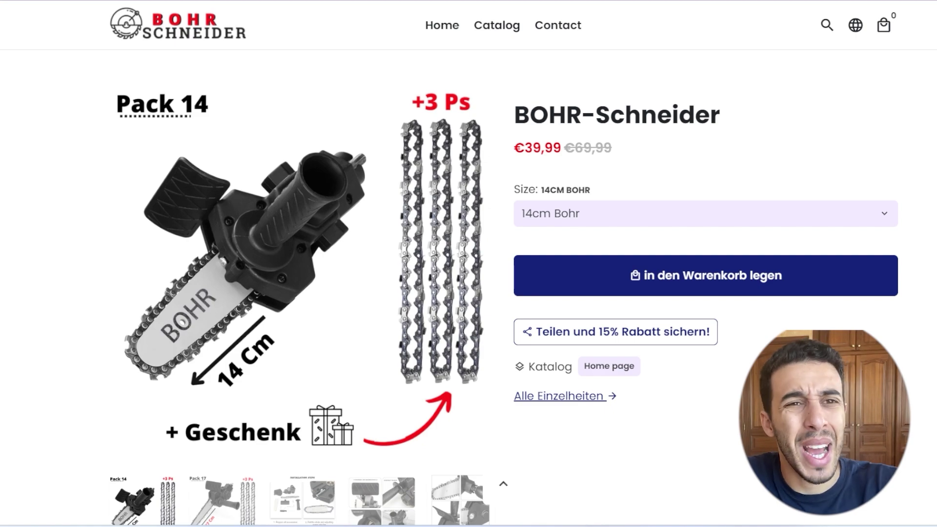
scroll(468, 263, "up", 10)
scroll(469, 264, "down", 4)
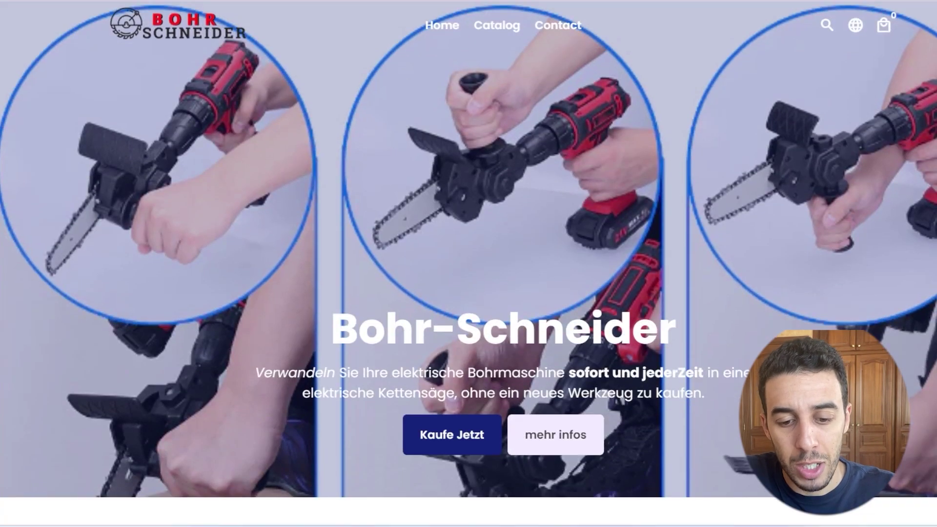
scroll(468, 264, "down", 3)
scroll(469, 263, "down", 3)
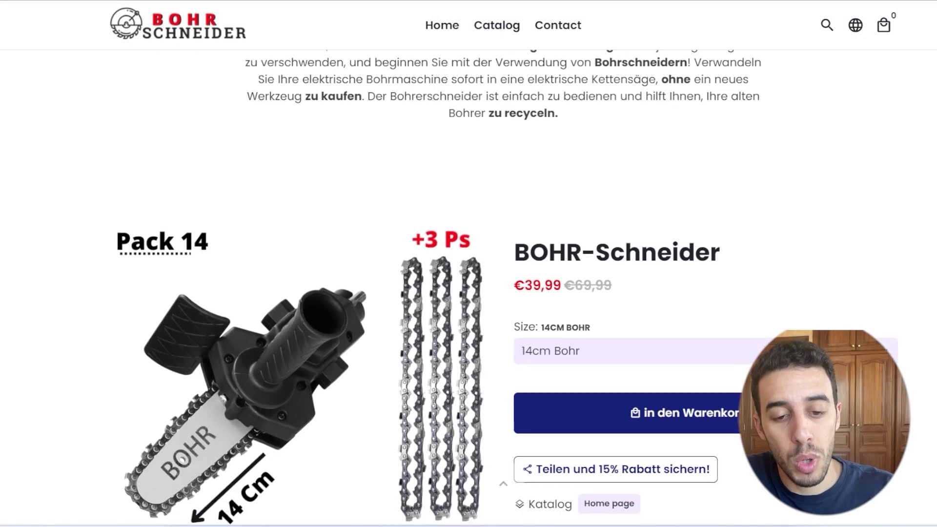
scroll(469, 263, "up", 2)
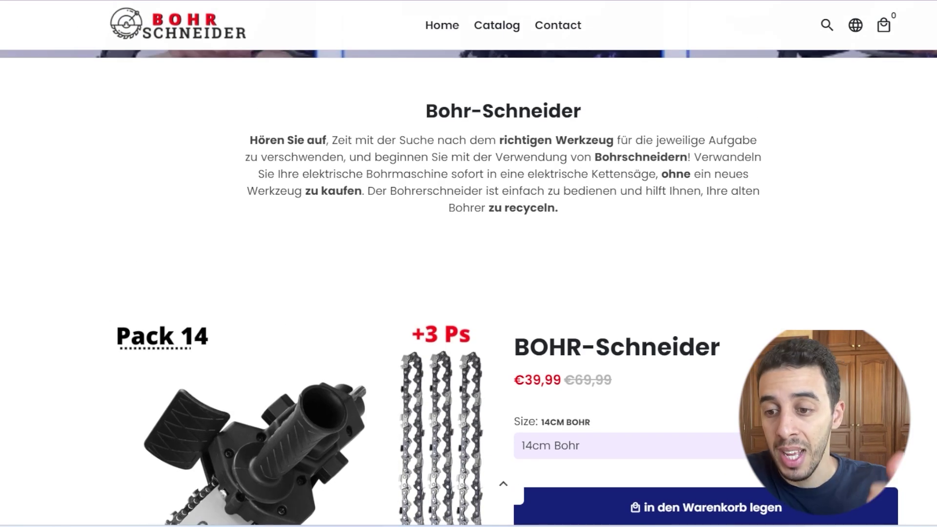
scroll(468, 264, "down", 3)
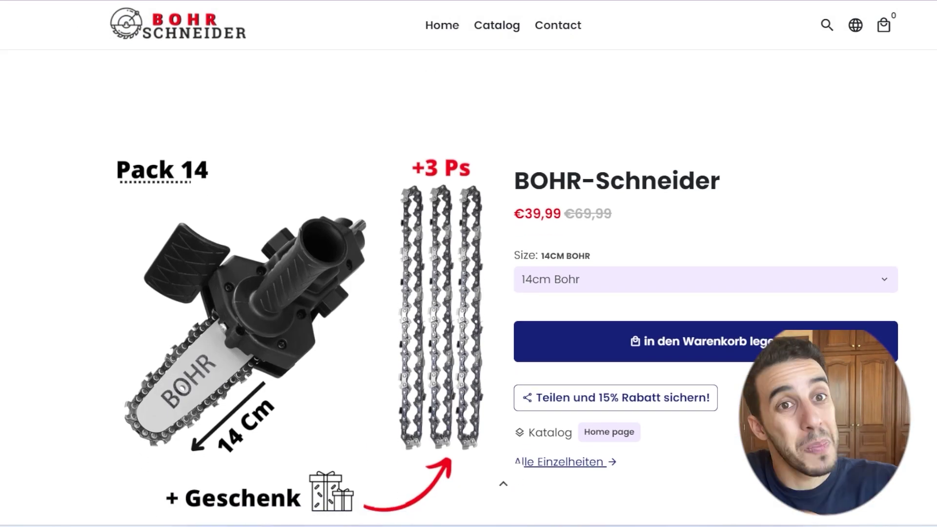
scroll(469, 263, "down", 2)
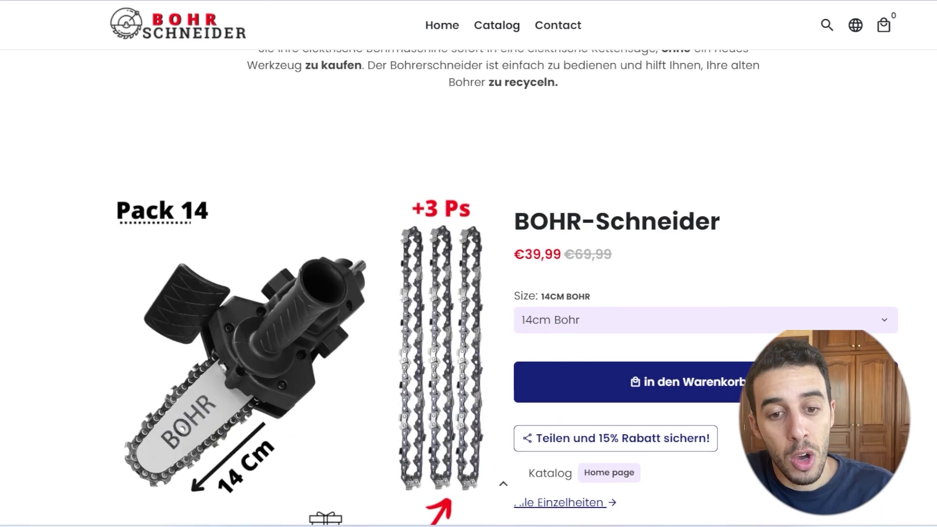
Examine the Merkmale section of the Bohr-Schneider page, including its annotated product images and feature descriptions.
scroll(469, 264, "down", 9)
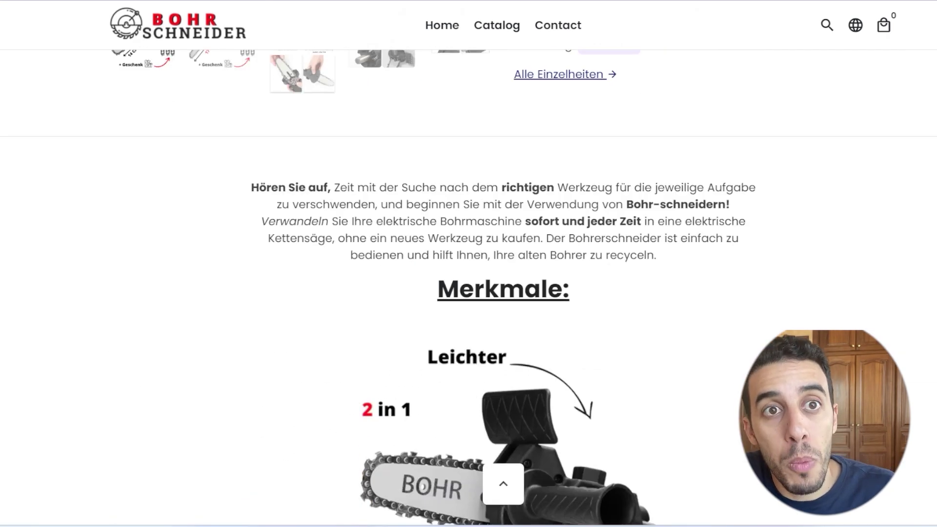
scroll(469, 263, "down", 5)
scroll(468, 264, "up", 10)
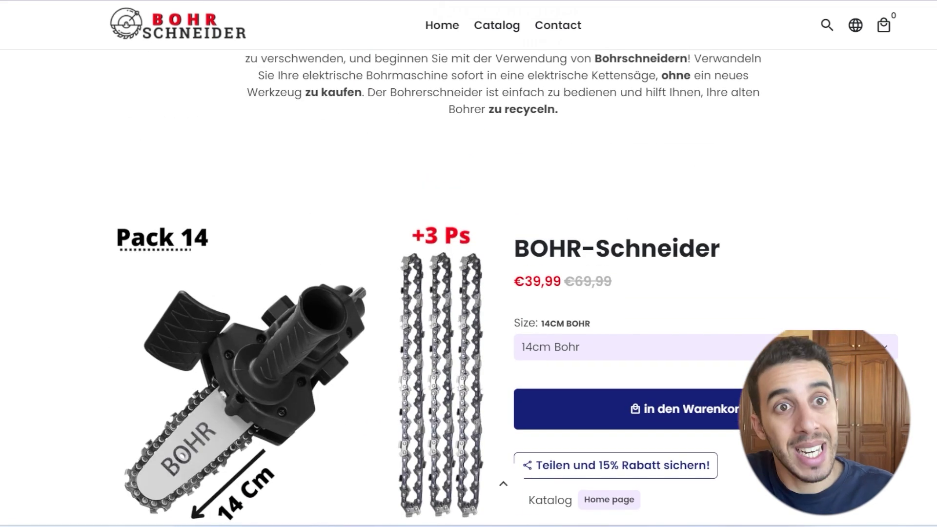
scroll(468, 264, "down", 8)
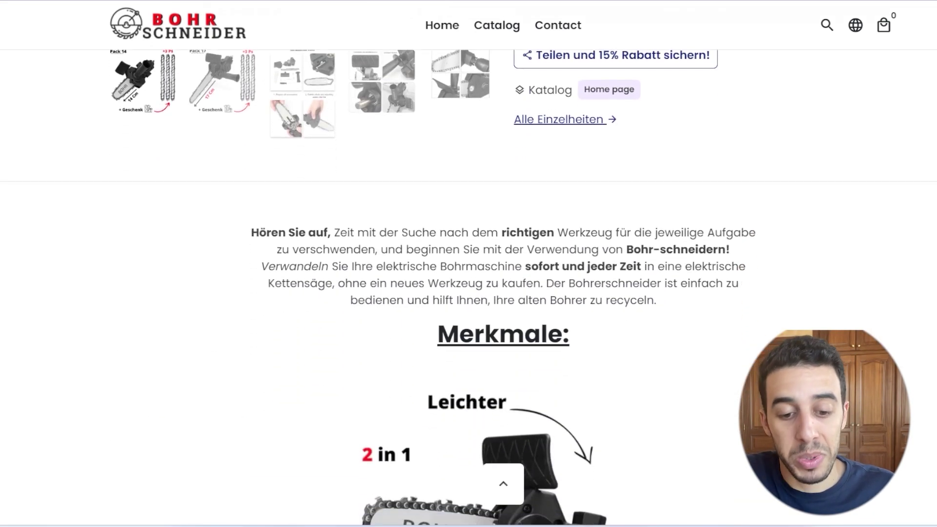
scroll(468, 263, "down", 5)
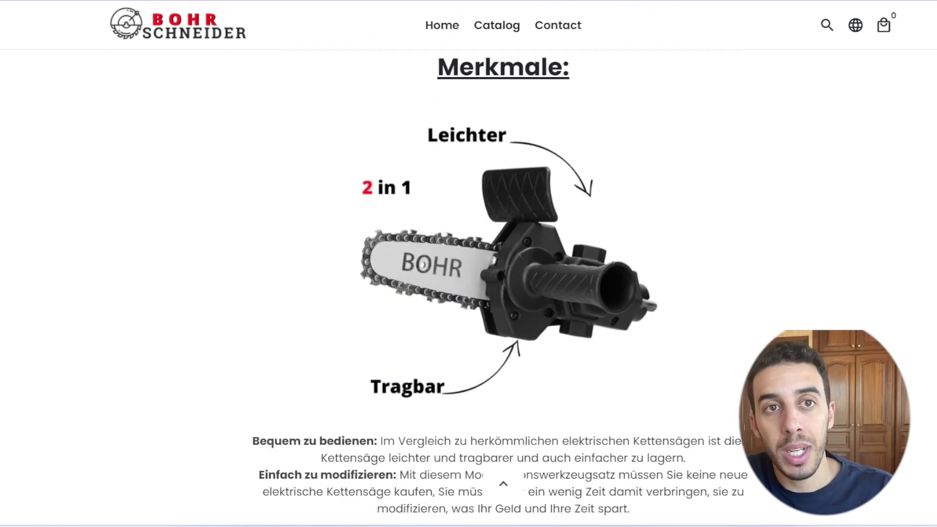
scroll(469, 263, "down", 4)
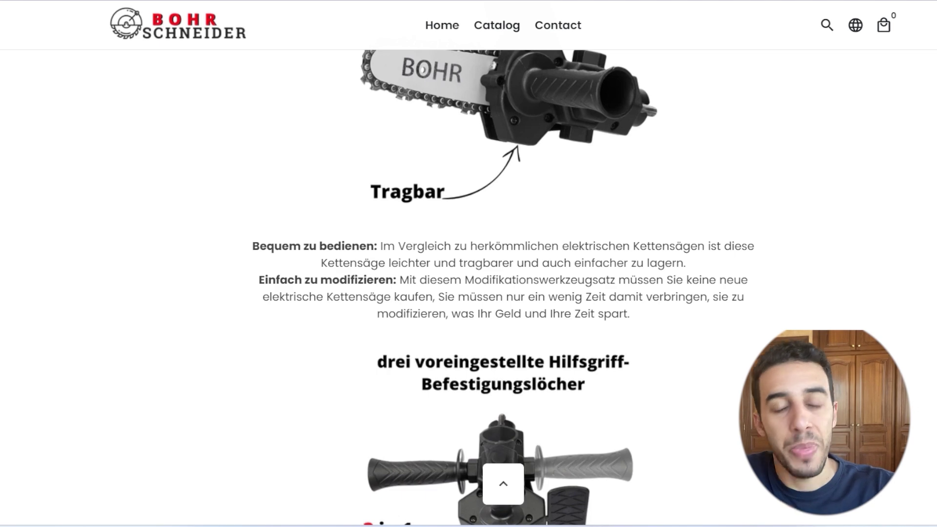
scroll(469, 264, "down", 8)
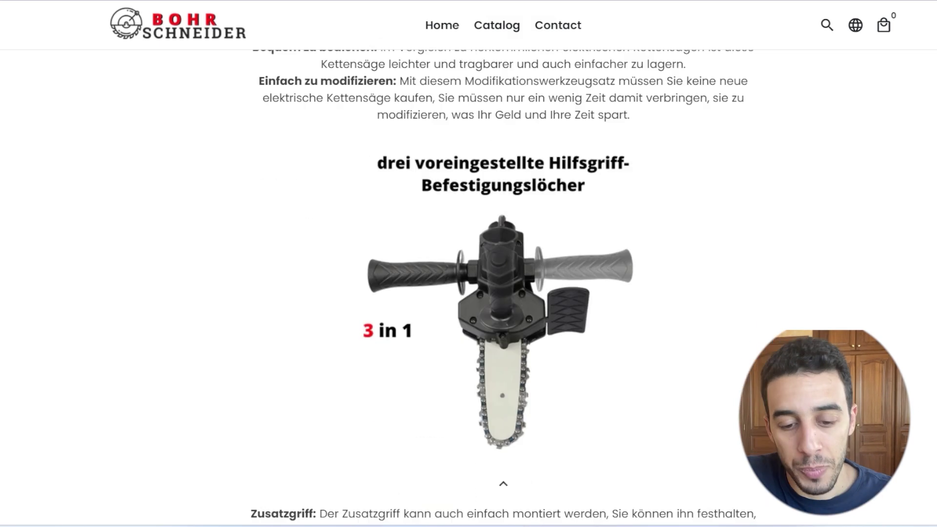
scroll(468, 263, "up", 10)
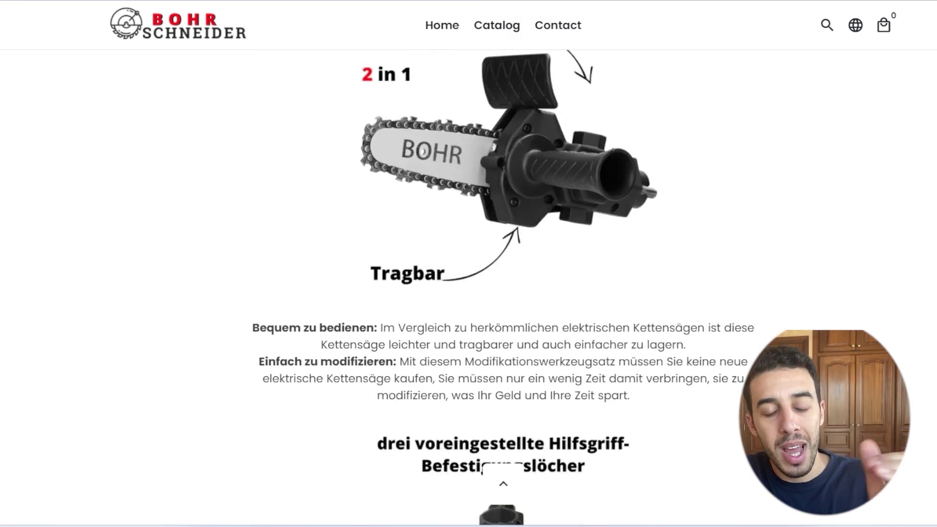
Examine the remaining feature images, assembly instructions, Testimonials section and footer of the Bohr-Schneider home page.
scroll(468, 263, "down", 2)
scroll(468, 263, "down", 4)
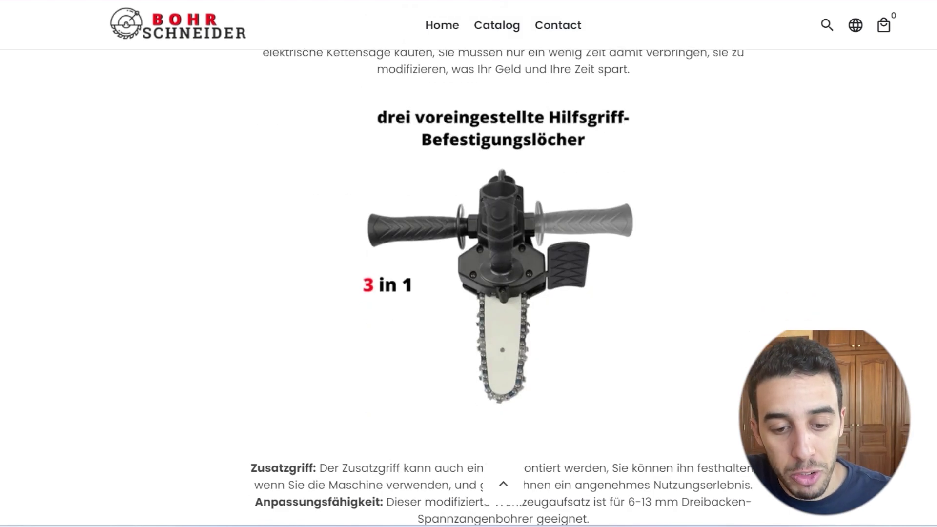
scroll(469, 264, "down", 12)
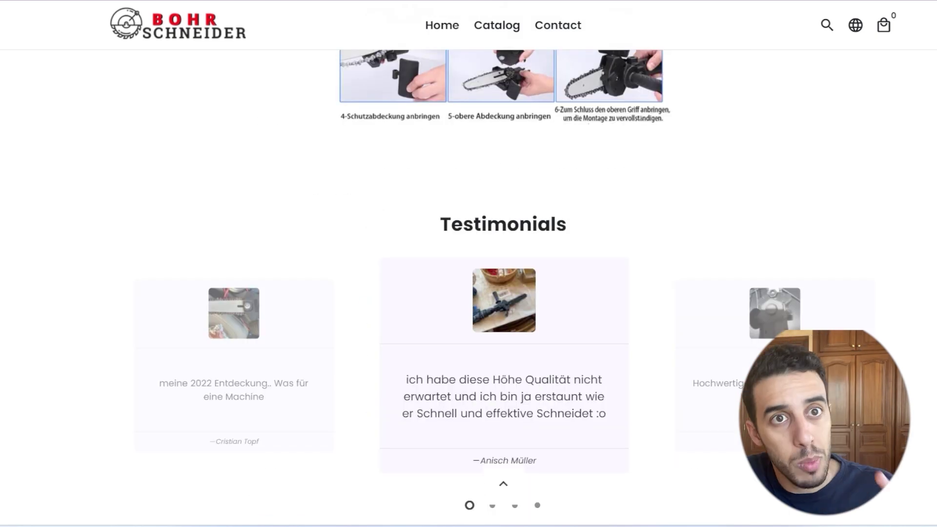
scroll(468, 281, "down", 1)
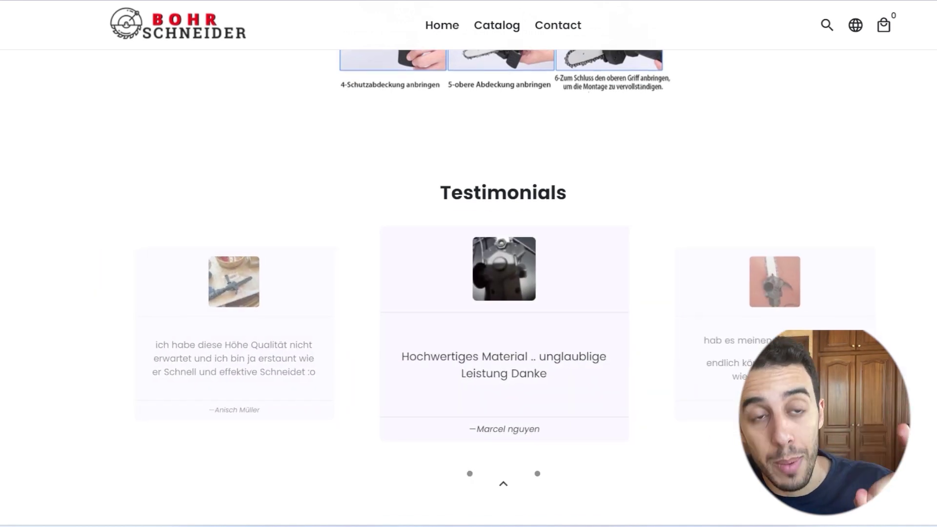
scroll(469, 263, "down", 10)
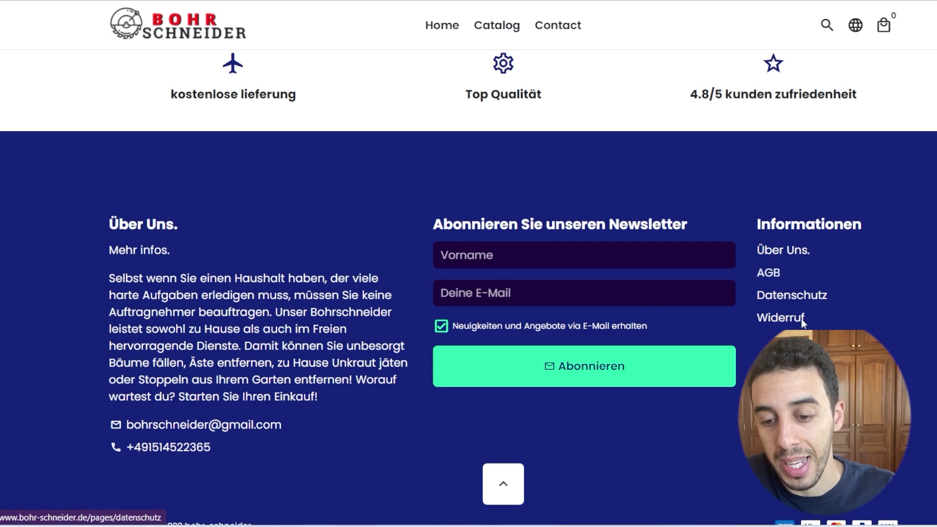
Return to the Bohr-Schneider home page banner and open the BOHR-Schneider product page through its Kaufe Jetzt offer.
key("Home")
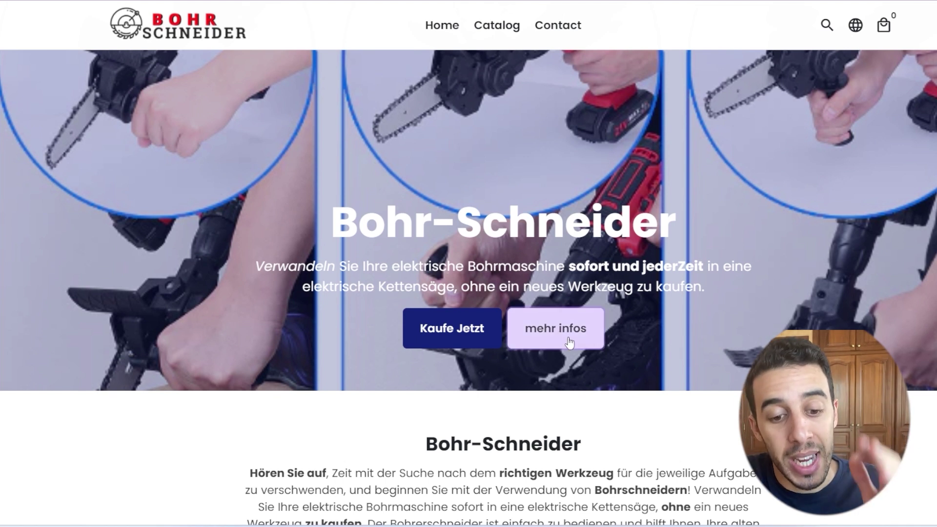
left_click(481, 337)
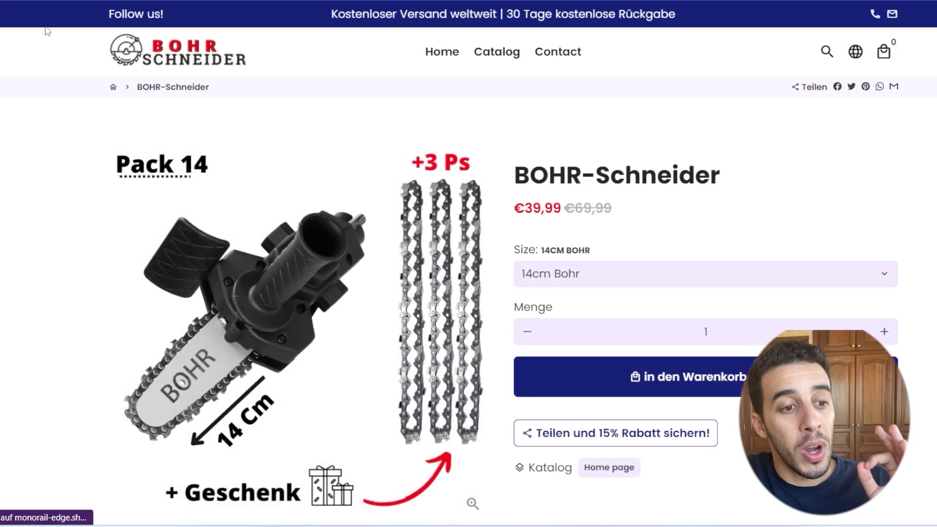
key("alt+Left")
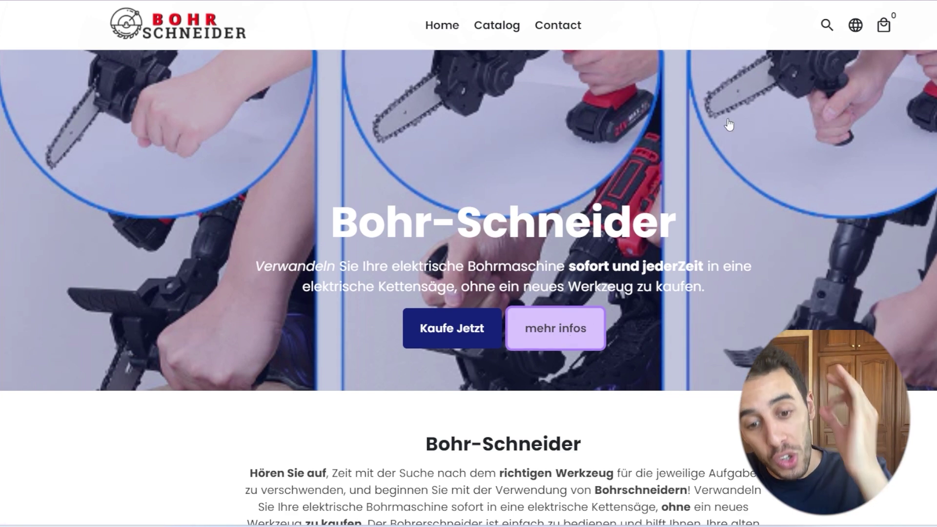
key("alt+Right")
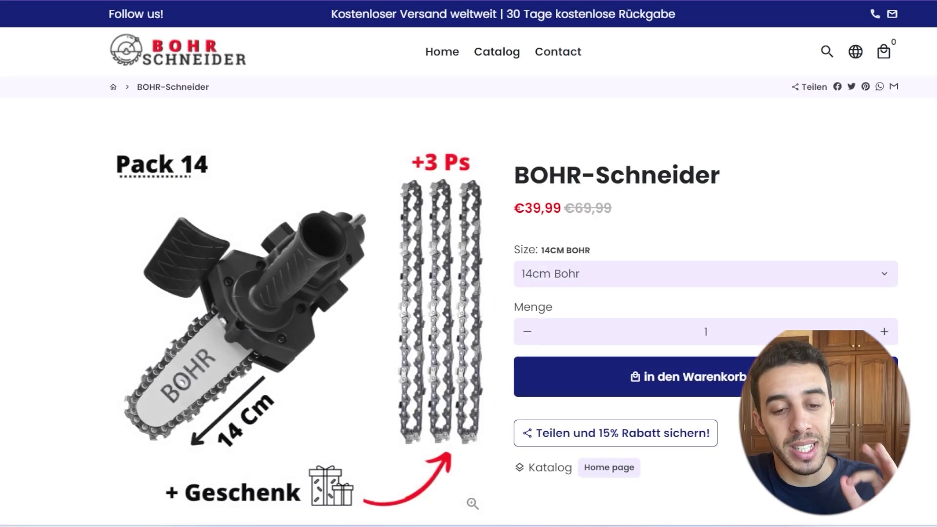
scroll(468, 263, "down", 2)
scroll(254, 393, "up", 3)
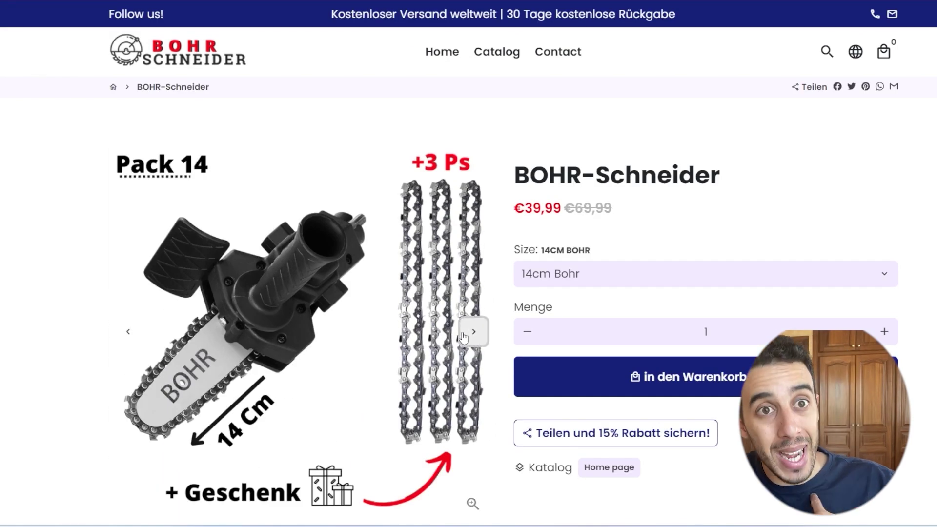
Show the Pack 17 product image, choose the 17cm Bohr size and look through the rest of the product page.
left_click(464, 336)
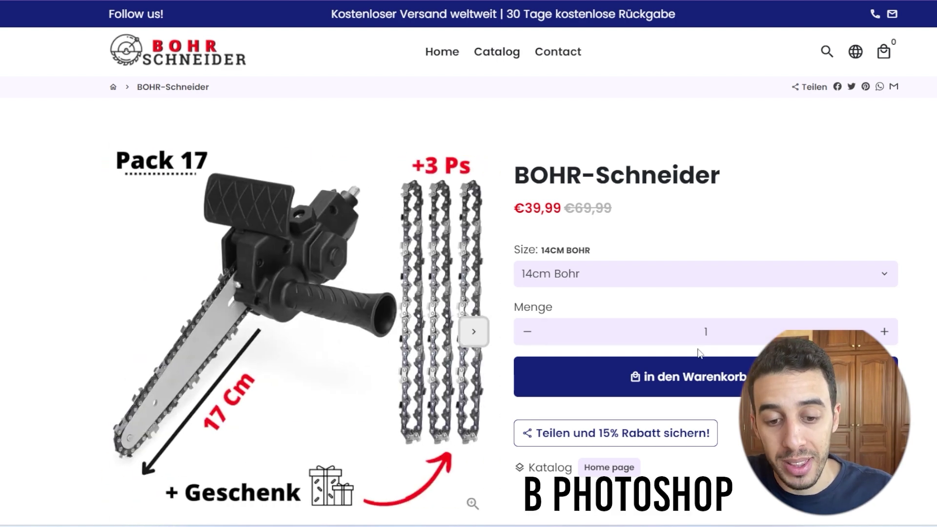
left_click(700, 275)
left_click(594, 313)
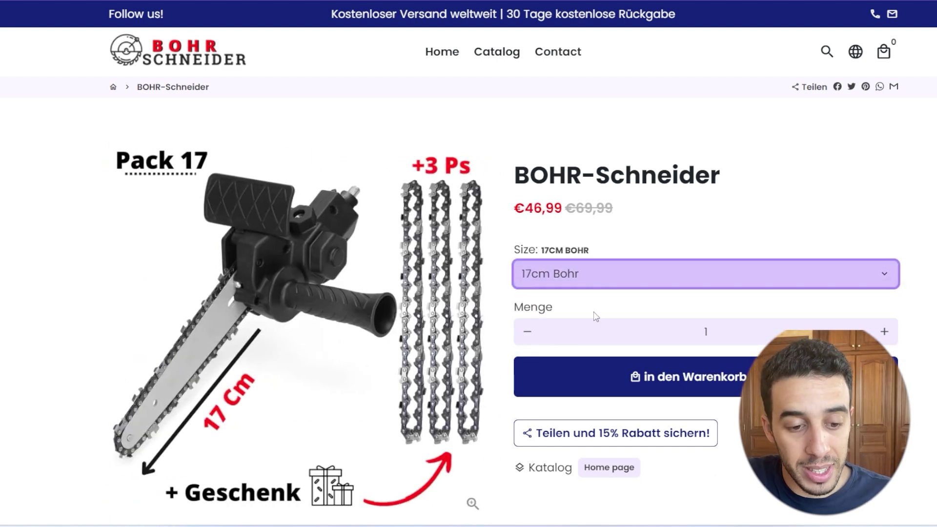
scroll(469, 293, "down", 15)
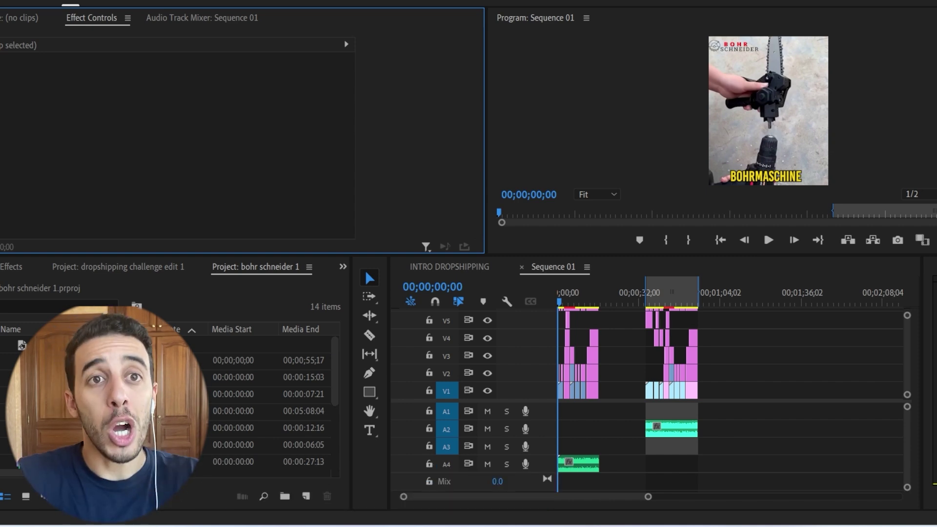
Switch to File Explorer and examine the source clips in the alle folder inside the bohrschneider product's videos folder.
left_click(462, 526)
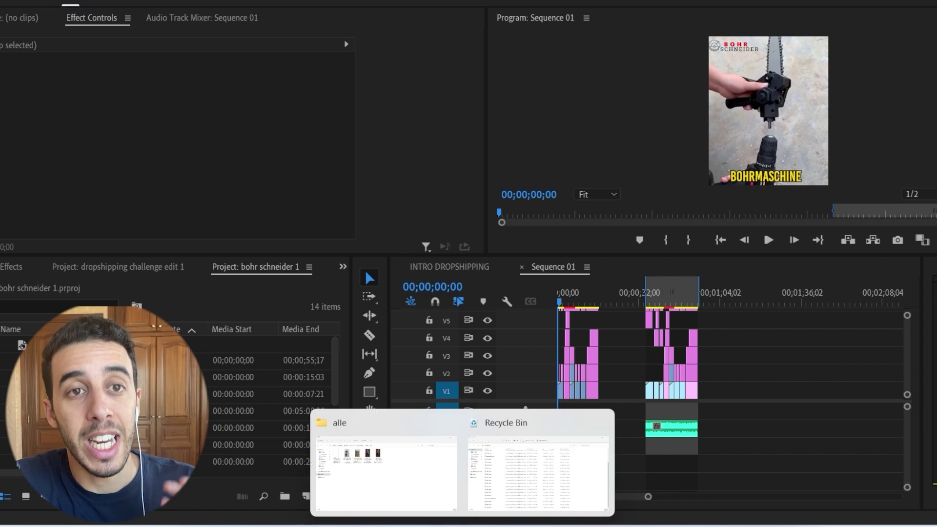
left_click(386, 470)
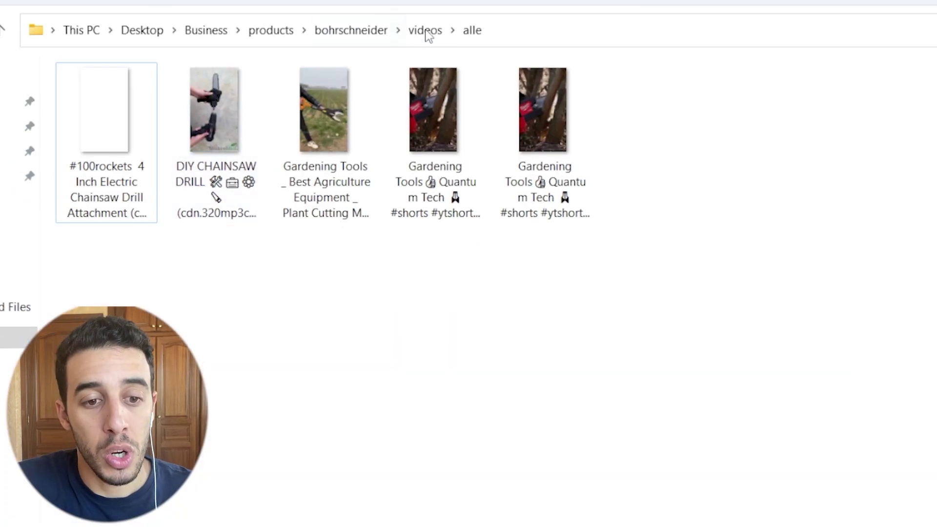
left_click(375, 30)
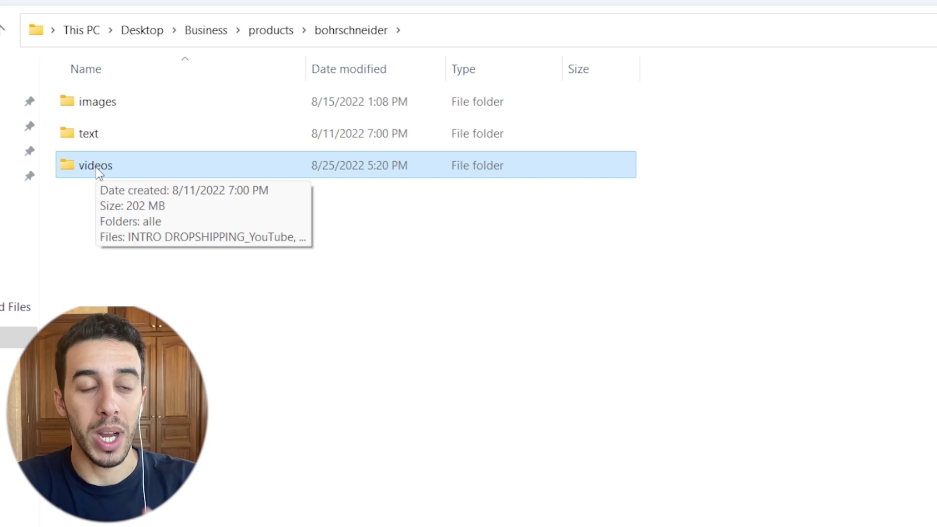
double_click(96, 166)
double_click(105, 115)
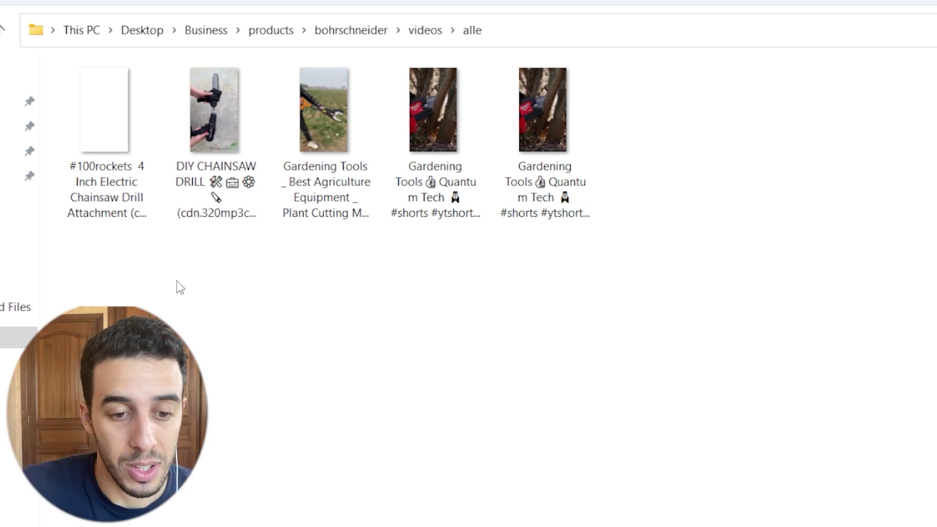
left_click_drag(454, 327, 218, 151)
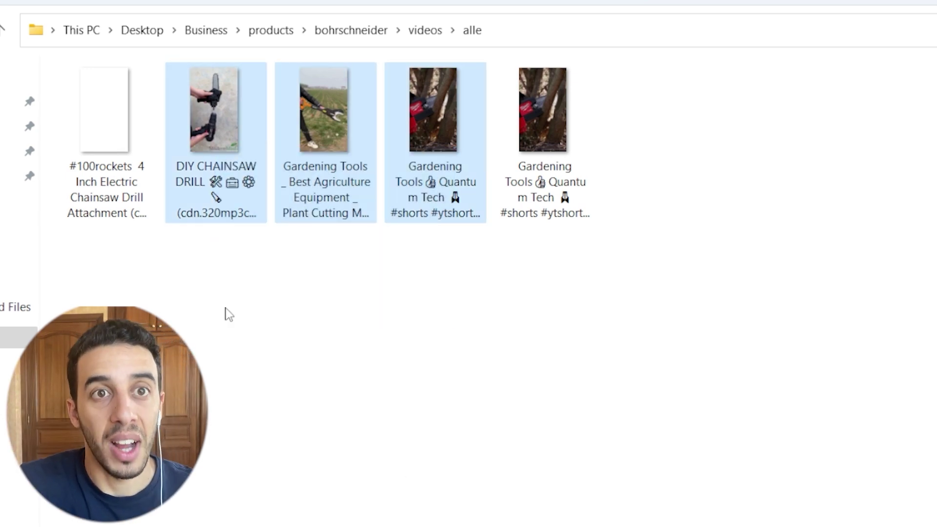
left_click(298, 363)
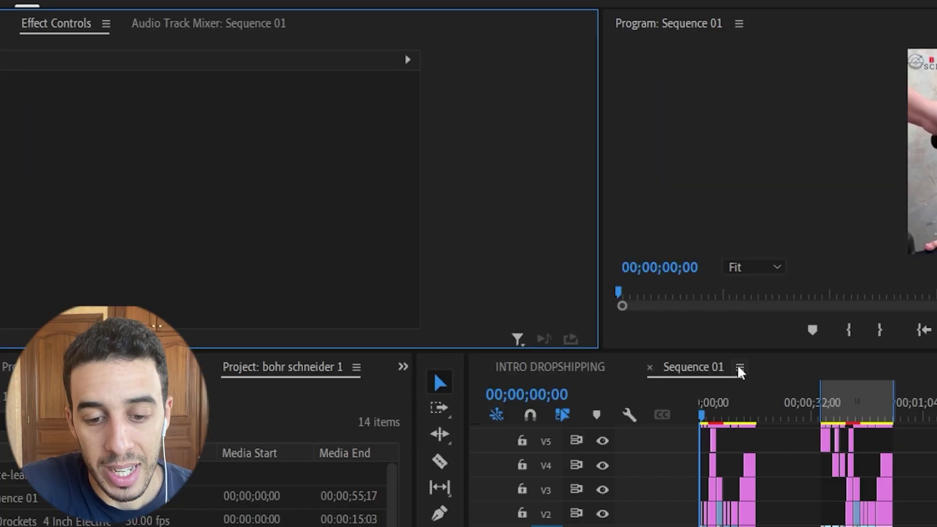
Switch to Premiere Pro and preview the opening seconds of the Bohr-Schneider ad in Sequence 01.
left_click(766, 240)
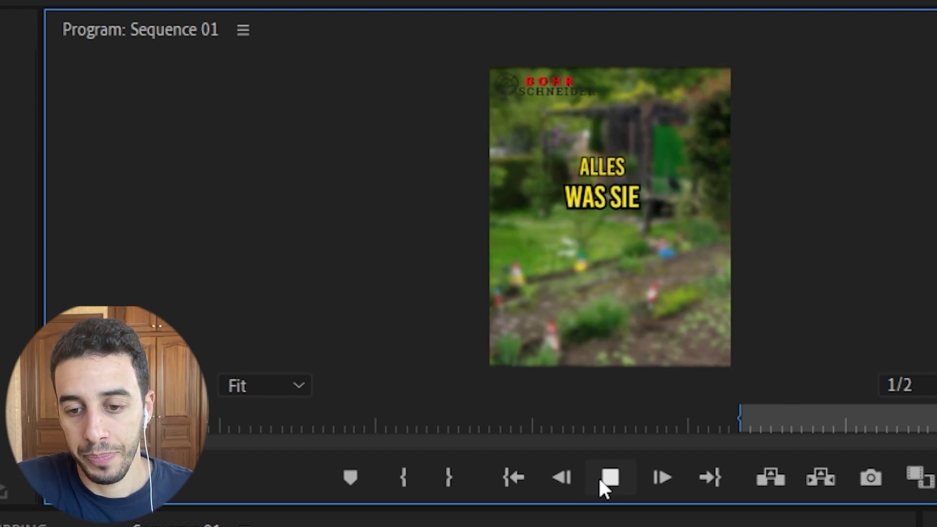
left_click(598, 477)
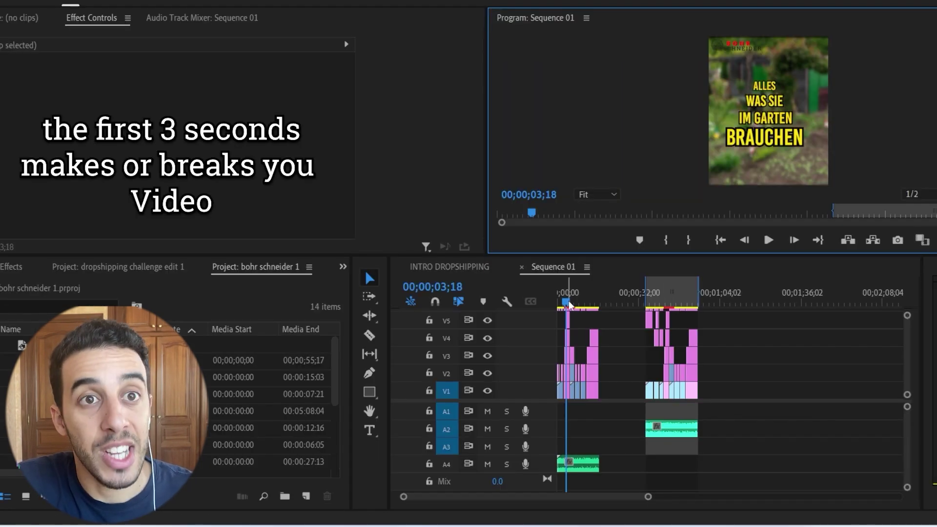
left_click_drag(569, 301, 555, 279)
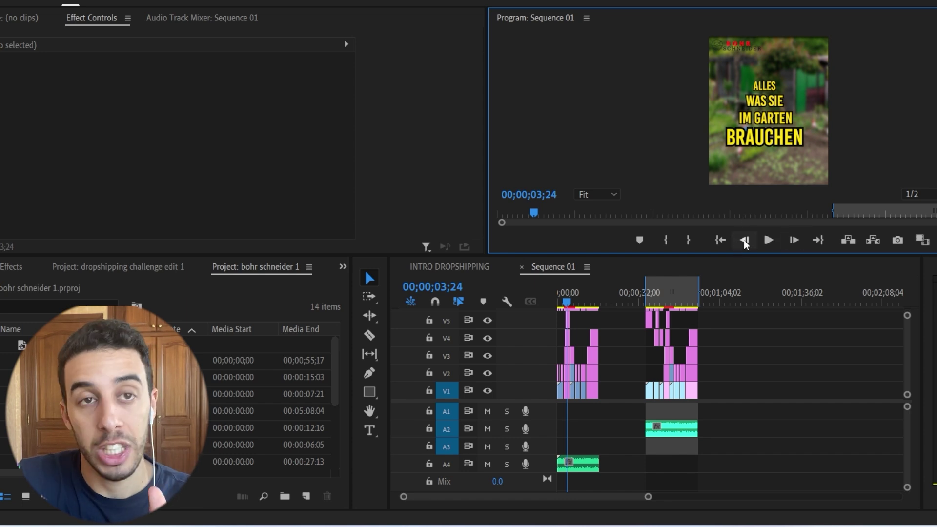
Play the Bohr-Schneider ad in stages, pausing to review its SPAREN SIE GELD clips and JETZT BESTELLEN end card.
left_click(767, 241)
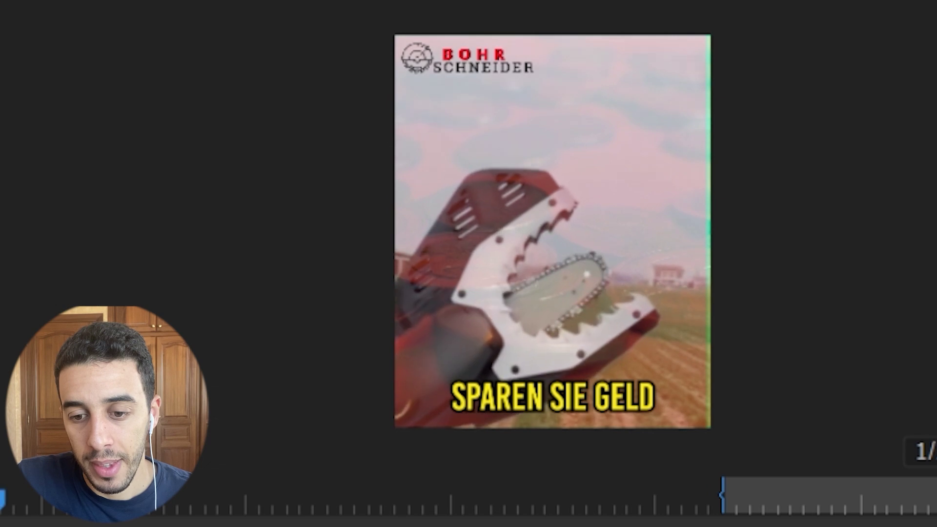
left_click(767, 240)
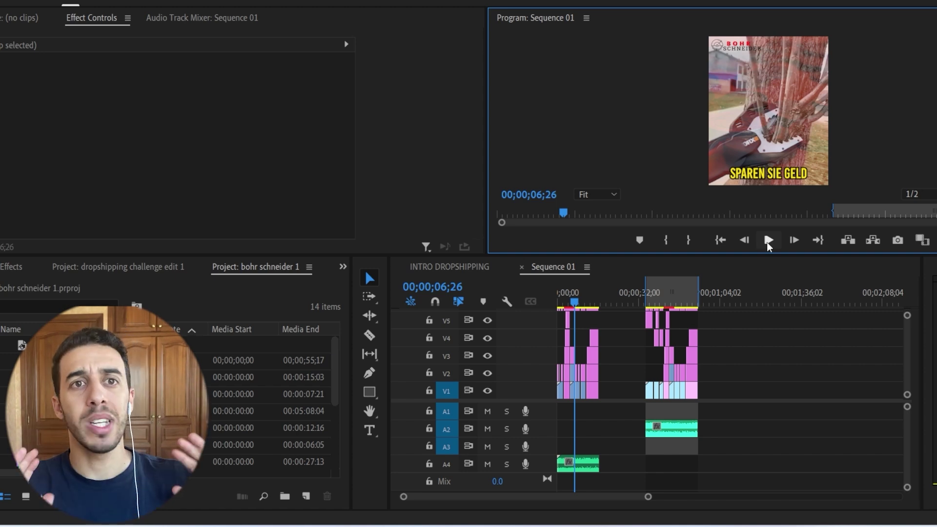
left_click(767, 240)
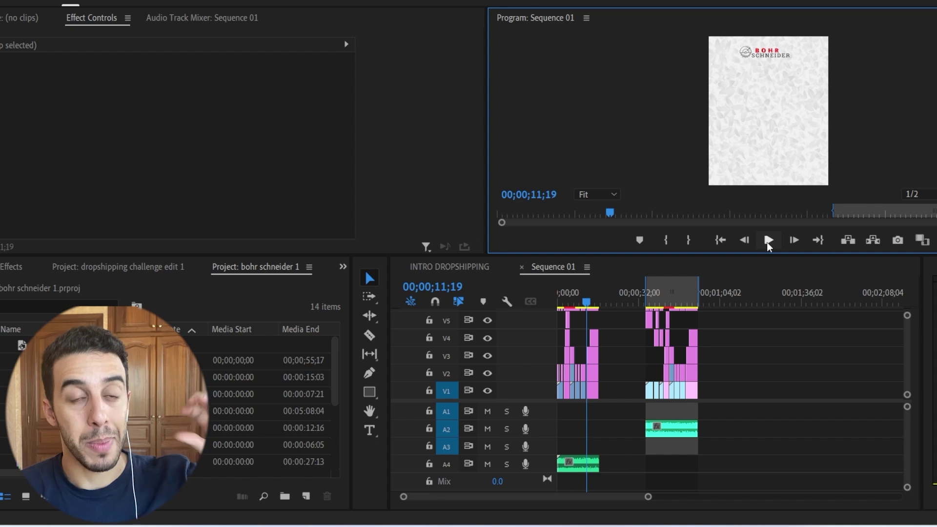
left_click(768, 240)
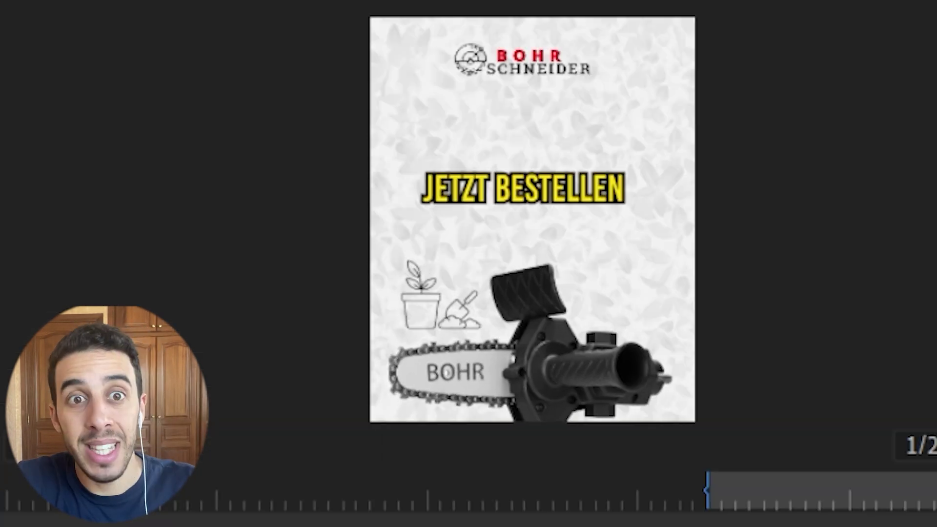
left_click(768, 241)
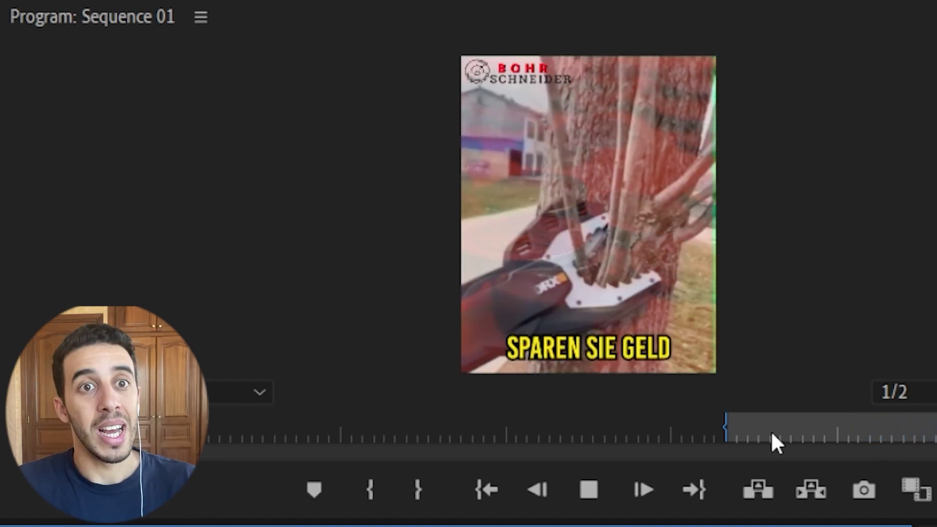
key("space")
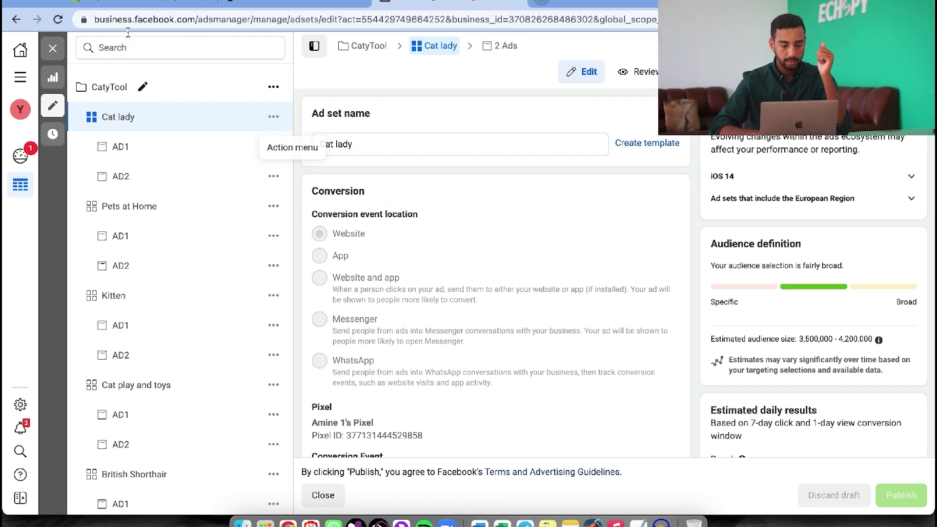
Switch to Facebook Ads Manager and examine the CatyTool campaign's objective, A/B test and budget optimization settings.
left_click(83, 87)
scroll(628, 295, "down", 5)
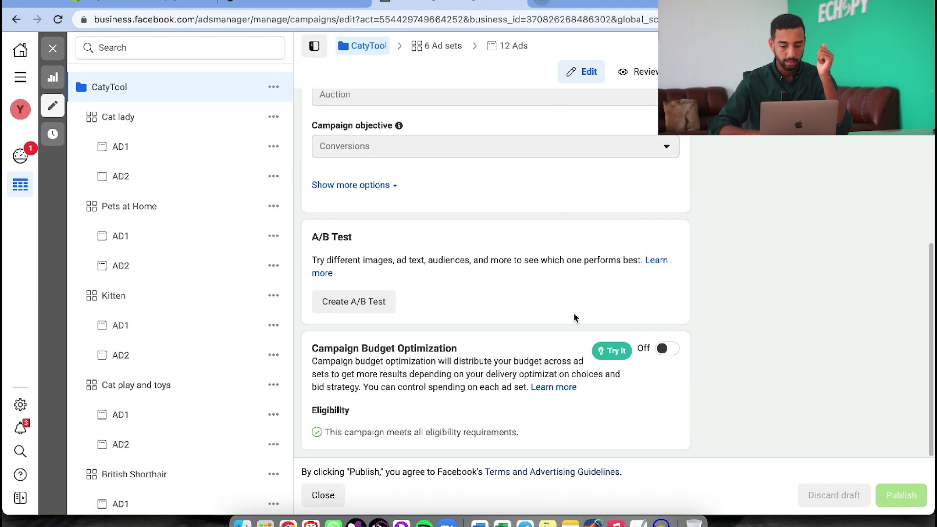
Open the Cat lady ad set and examine its location, age, gender, detailed targeting, language, audience size and placement settings.
left_click(118, 117)
scroll(478, 204, "down", 7)
scroll(522, 249, "down", 10)
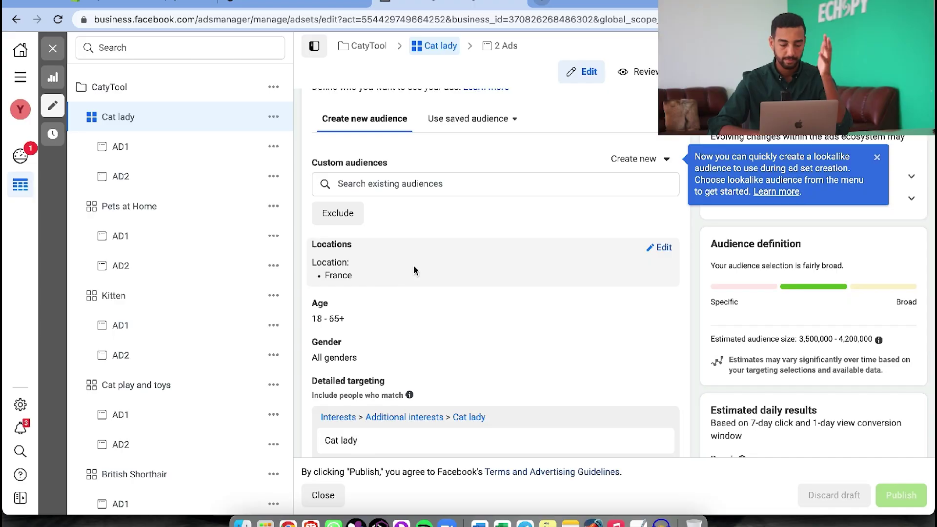
scroll(414, 270, "down", 2)
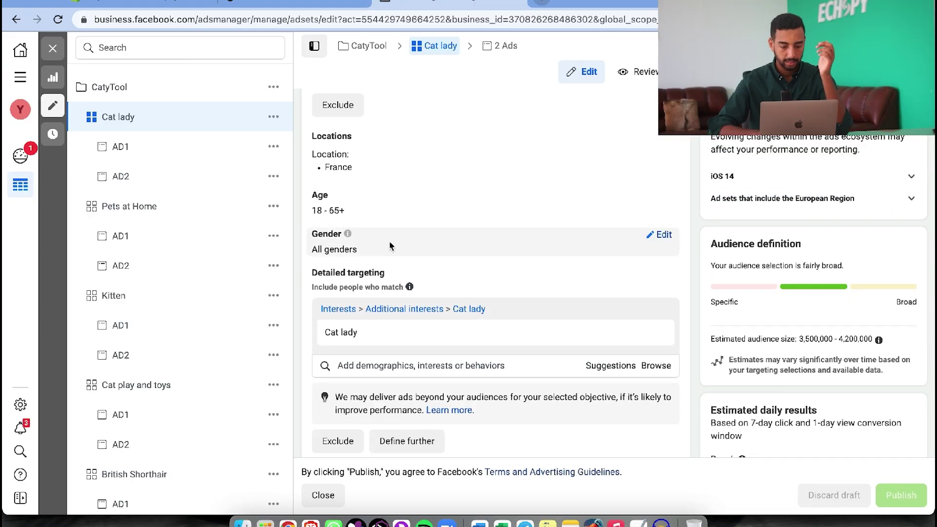
scroll(391, 245, "down", 1)
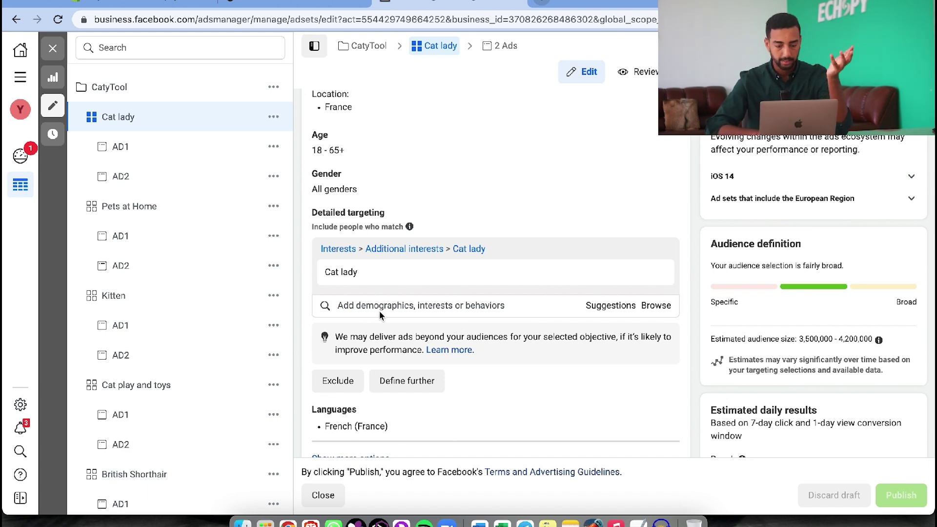
scroll(385, 309, "down", 2)
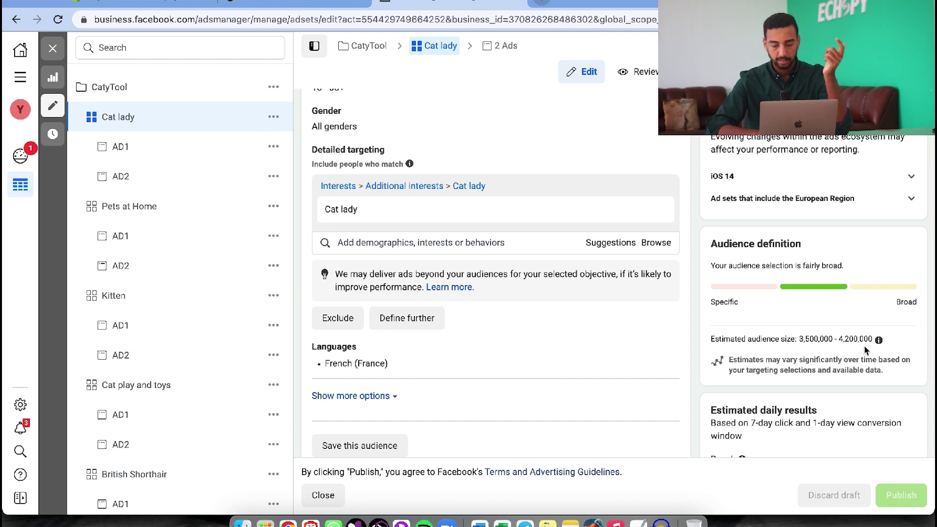
scroll(602, 317, "down", 10)
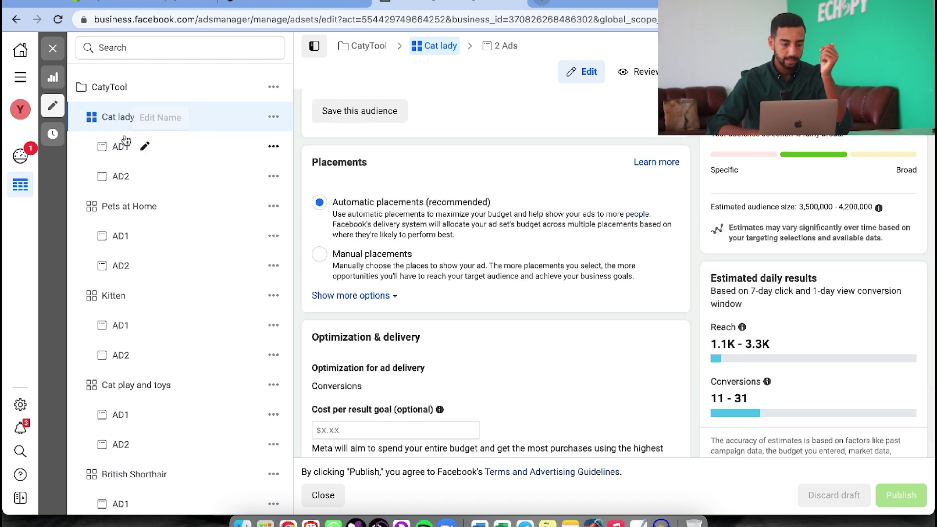
Open AD1 of the Cat lady ad set, review its creative source and format, and play its video in the feed preview.
left_click(107, 152)
scroll(437, 313, "down", 5)
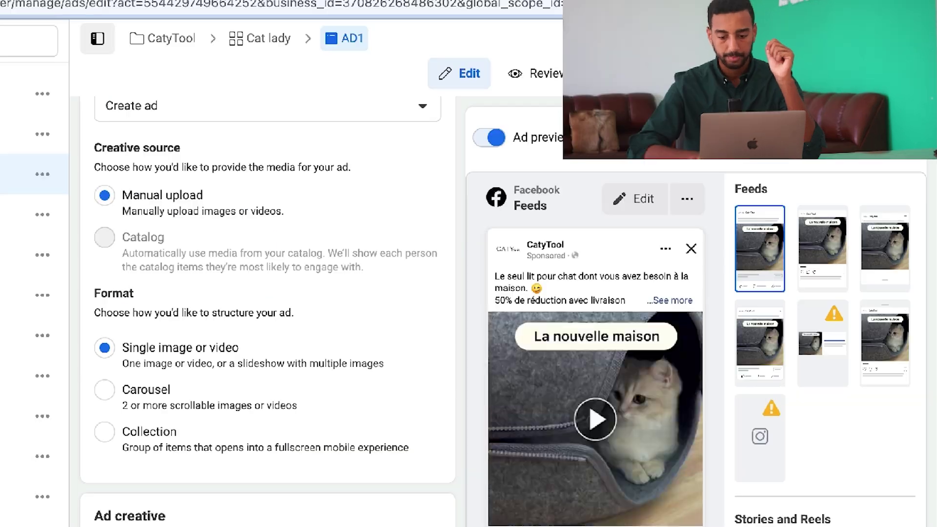
left_click(649, 312)
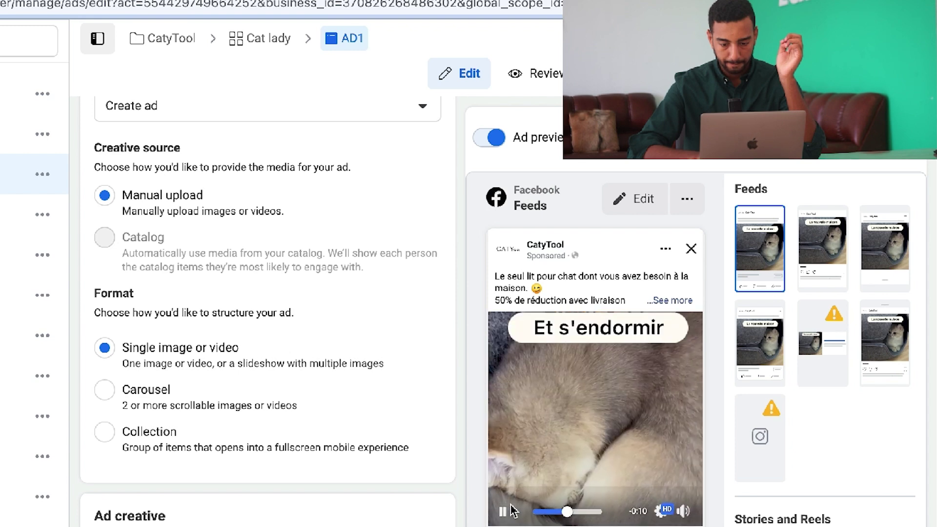
Pause AD1's preview video and review its media, primary text, headline, description, call to action and website destination.
left_click(503, 512)
scroll(230, 470, "down", 8)
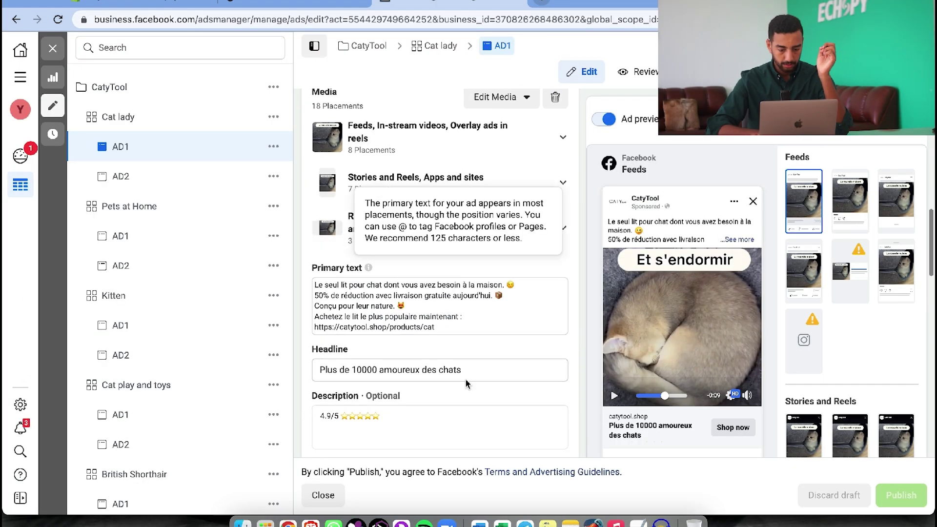
scroll(466, 384, "down", 6)
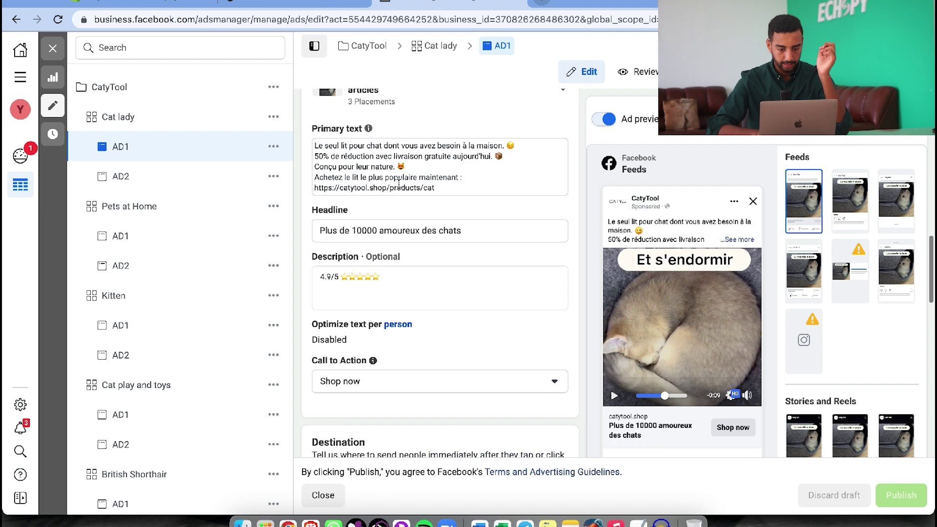
scroll(450, 337, "down", 2)
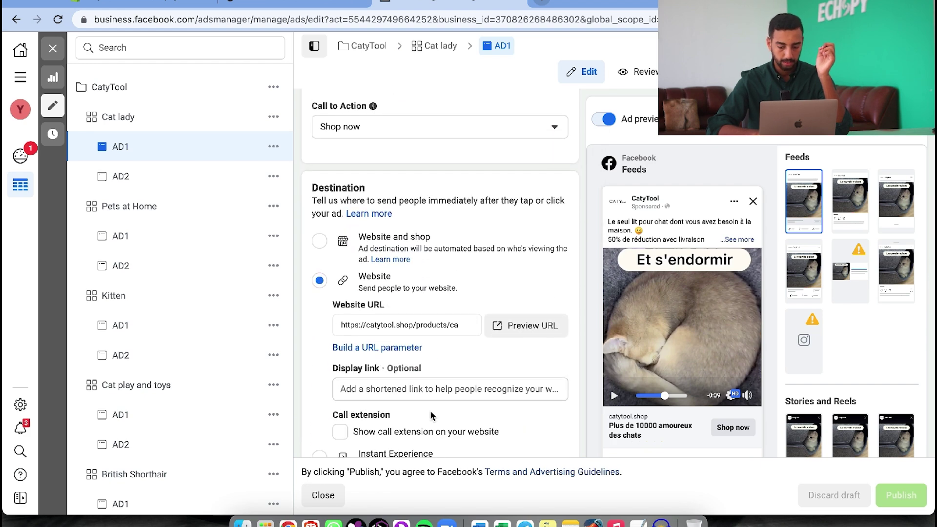
Open AD2 of the Cat lady ad set, watch part of its preview video and review its destination, identity and ad setup.
left_click(114, 191)
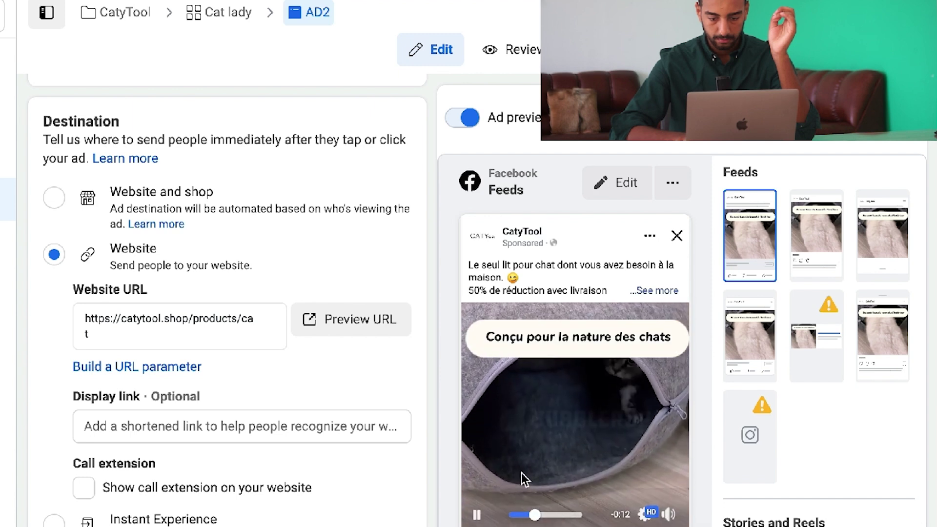
left_click(477, 515)
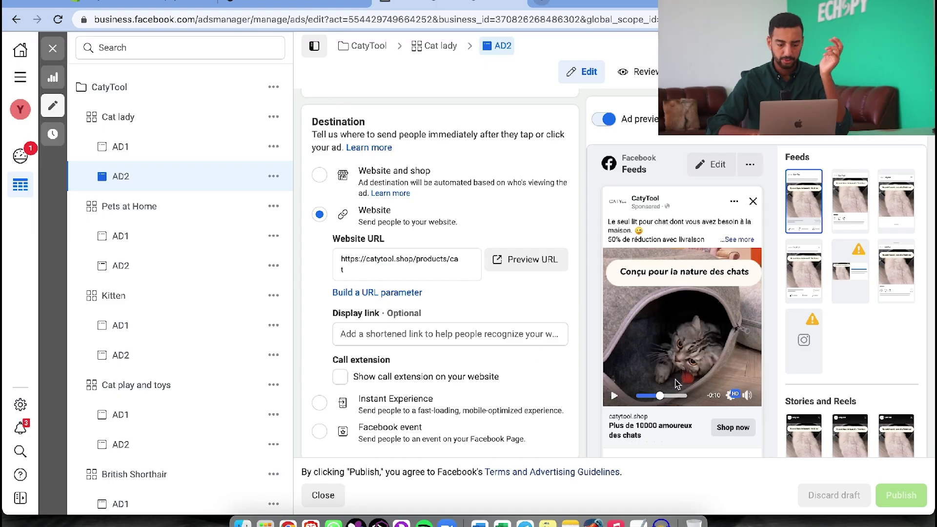
scroll(498, 346, "up", 10)
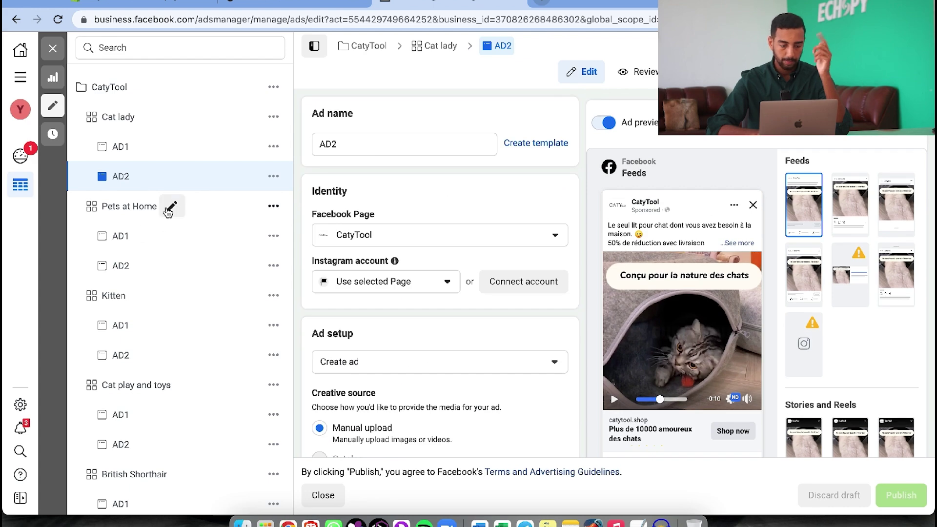
Open the Pets at Home, Kitten, Cat play and toys, British Shorthair and Persian cat ad sets in turn to examine their audience targeting.
left_click(109, 214)
scroll(423, 256, "down", 15)
scroll(534, 369, "down", 2)
left_click(126, 296)
scroll(146, 297, "down", 2)
left_click(97, 303)
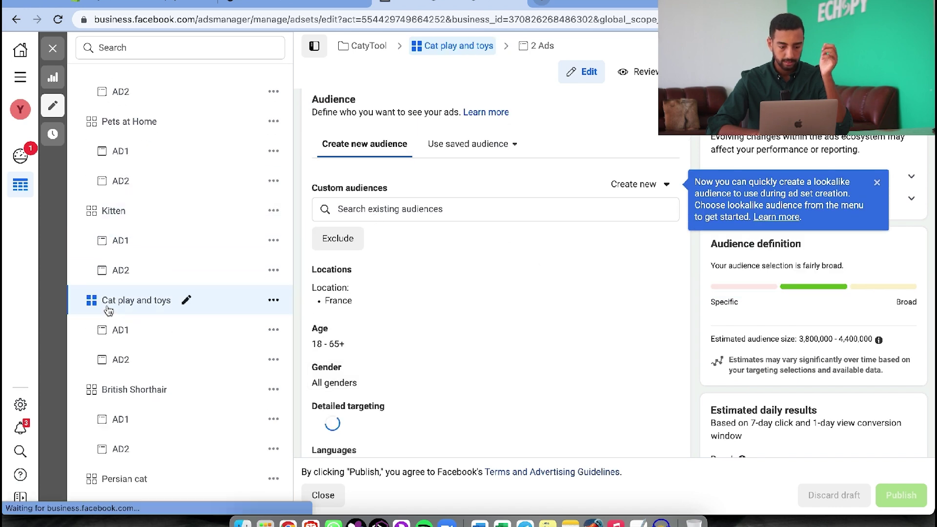
scroll(161, 366, "down", 2)
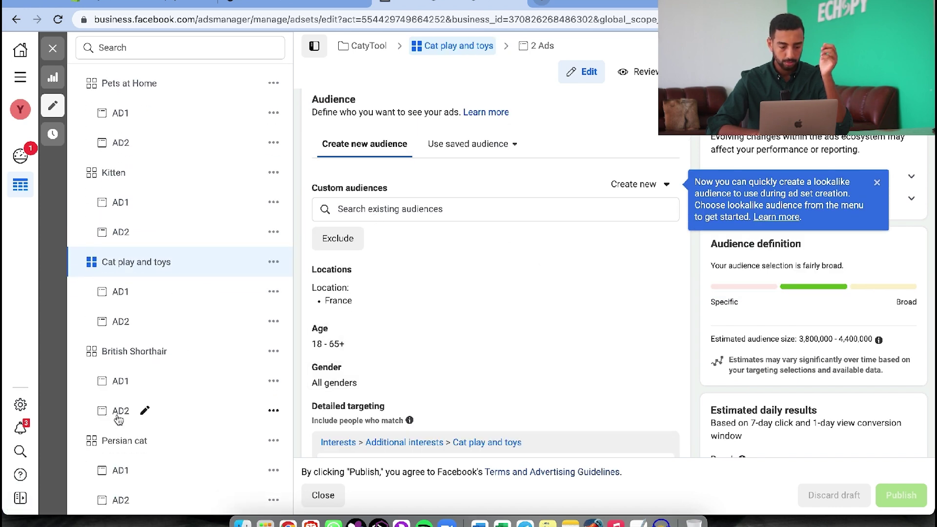
left_click(114, 360)
left_click(106, 450)
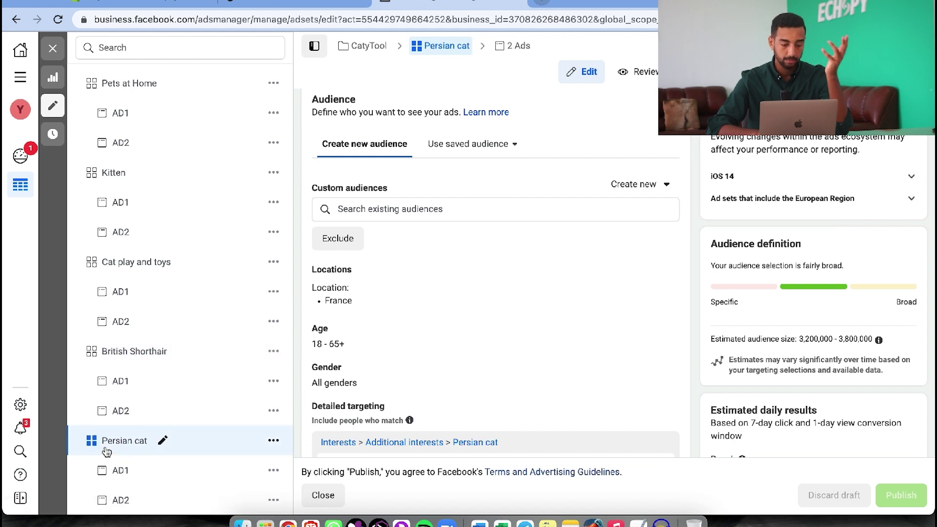
Go back through the ad sets from British Shorthair up to Cat lady, comparing audiences, and close the CatyTool campaign editor.
left_click(98, 352)
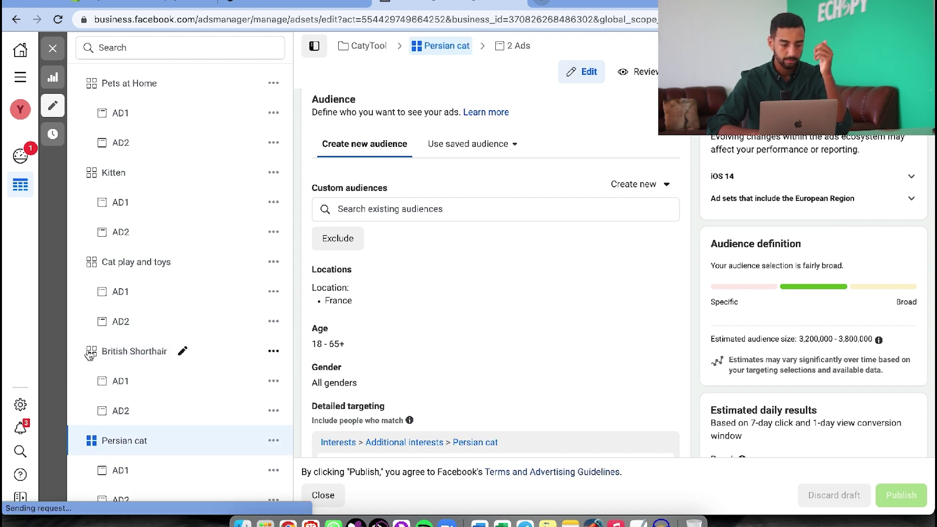
left_click(105, 273)
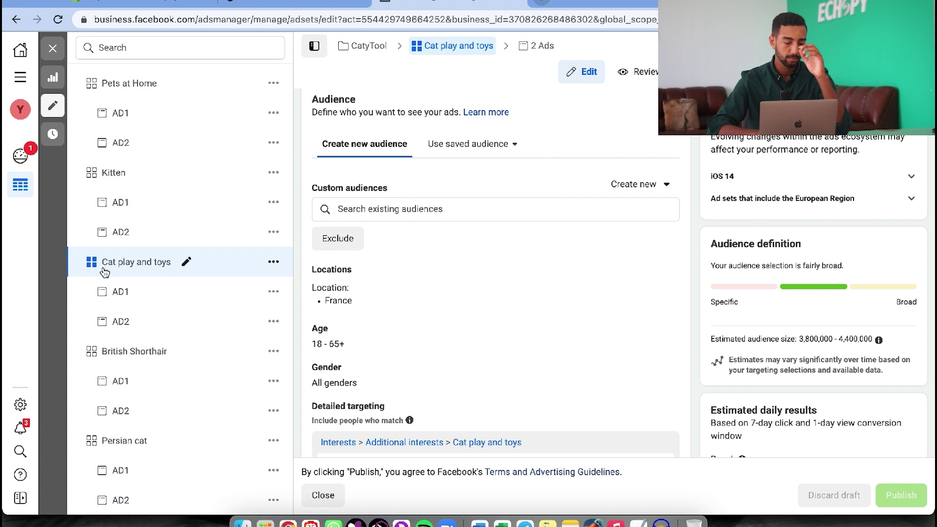
scroll(104, 271, "up", 2)
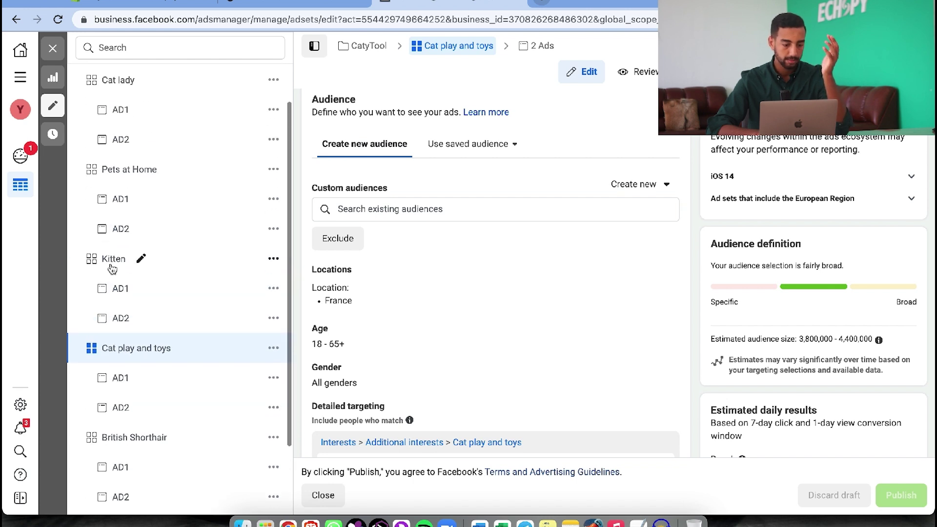
left_click(104, 268)
scroll(104, 268, "up", 1)
left_click(95, 209)
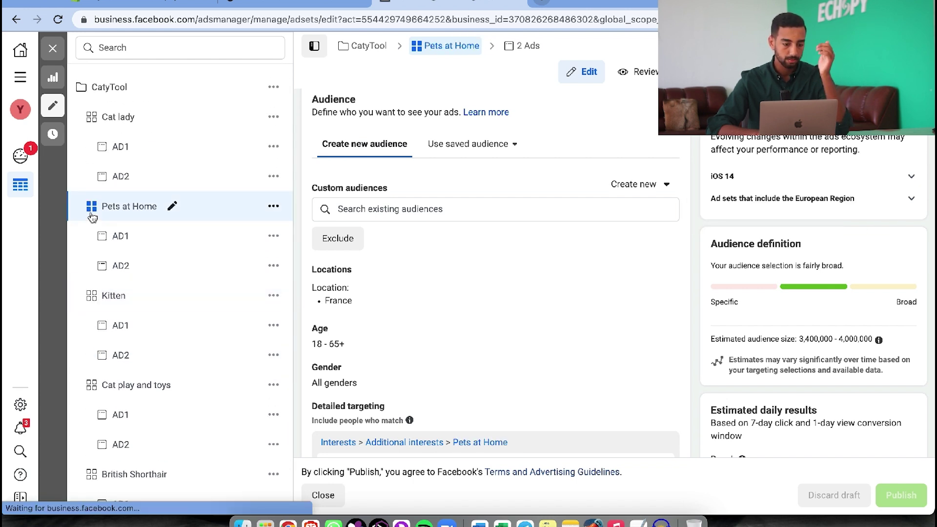
left_click(102, 118)
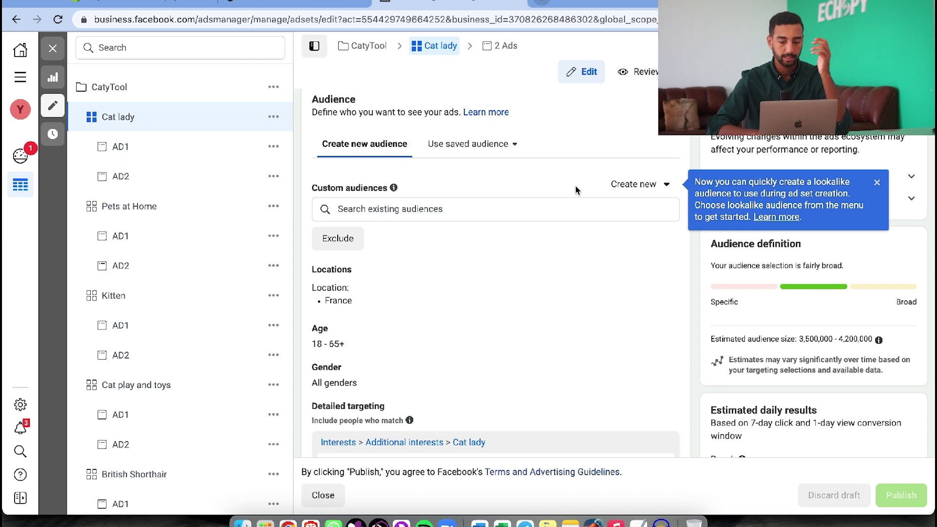
left_click(876, 184)
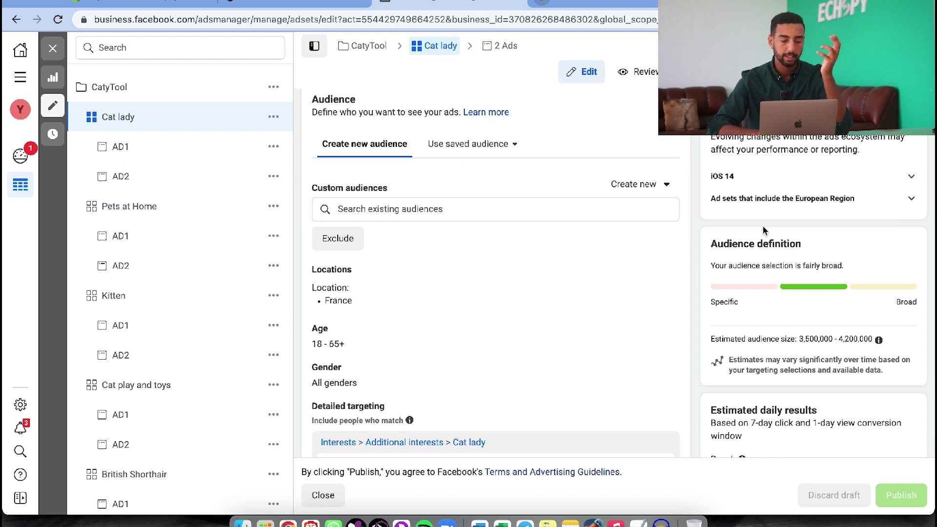
left_click(323, 495)
Examine the Bohr-schneider campaign's name, special ad categories, objective, catalog, A/B test and Advantage Campaign Budget settings.
left_click_drag(418, 421, 196, 462)
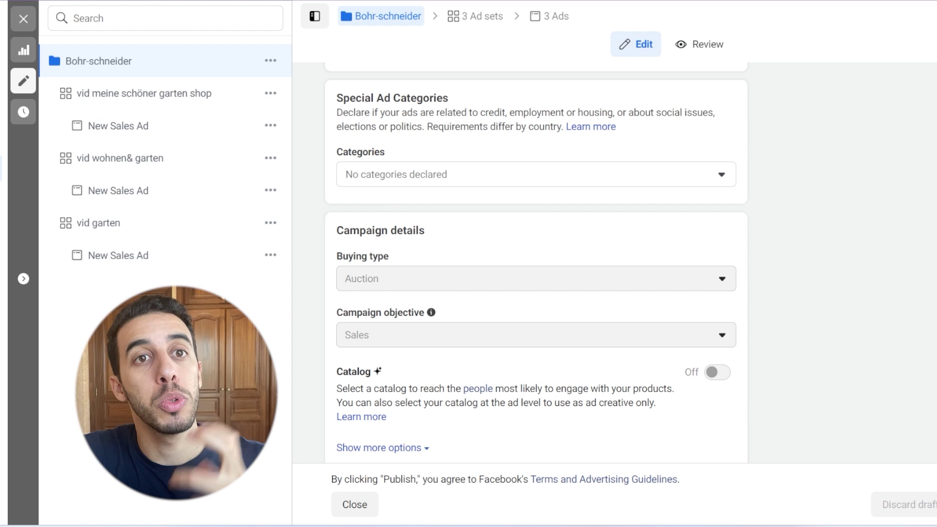
scroll(536, 263, "down", 5)
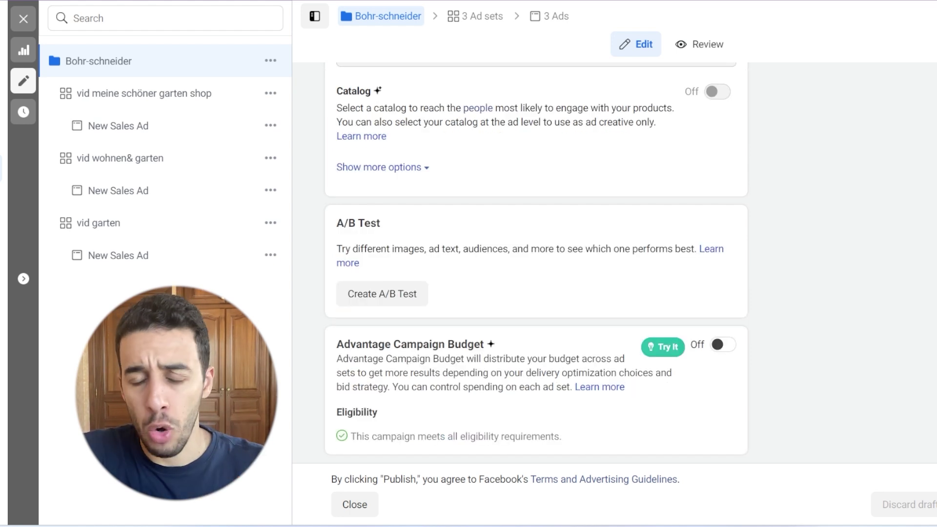
scroll(851, 109, "up", 6)
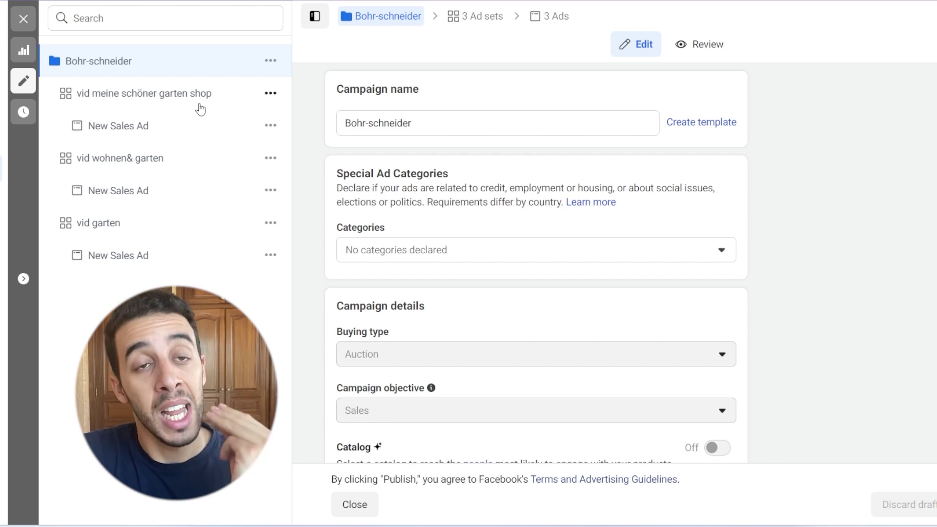
View the vid meine schöner garten shop ad set, open its New Sales Ad and review the identity, format and uploaded media.
left_click(155, 107)
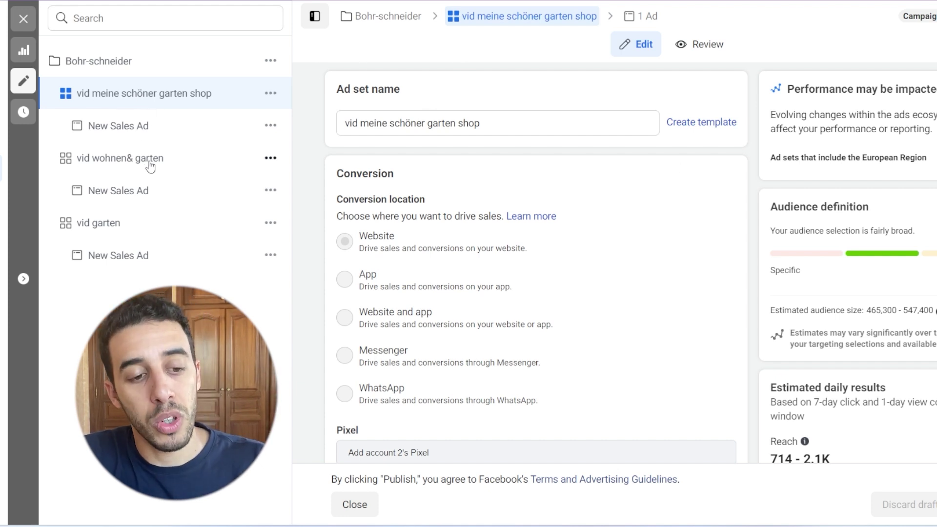
left_click(166, 125)
scroll(475, 264, "down", 3)
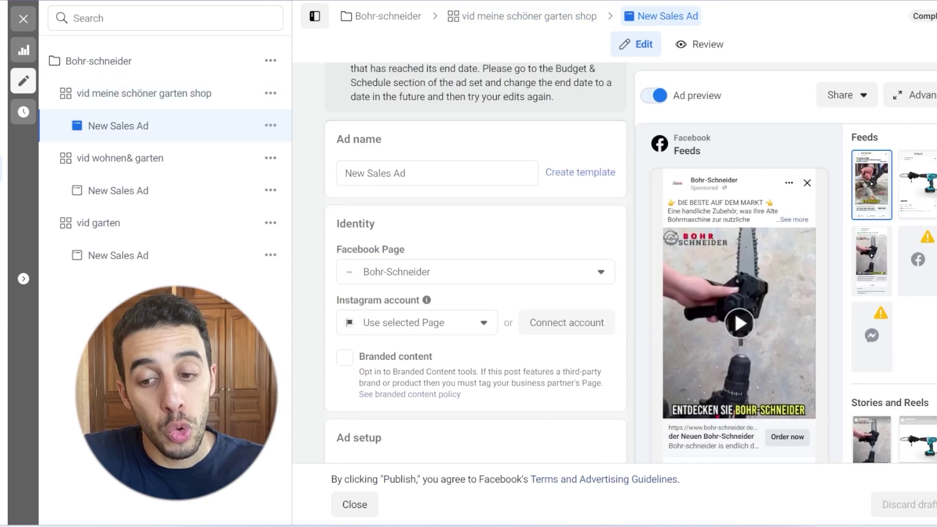
scroll(476, 264, "down", 10)
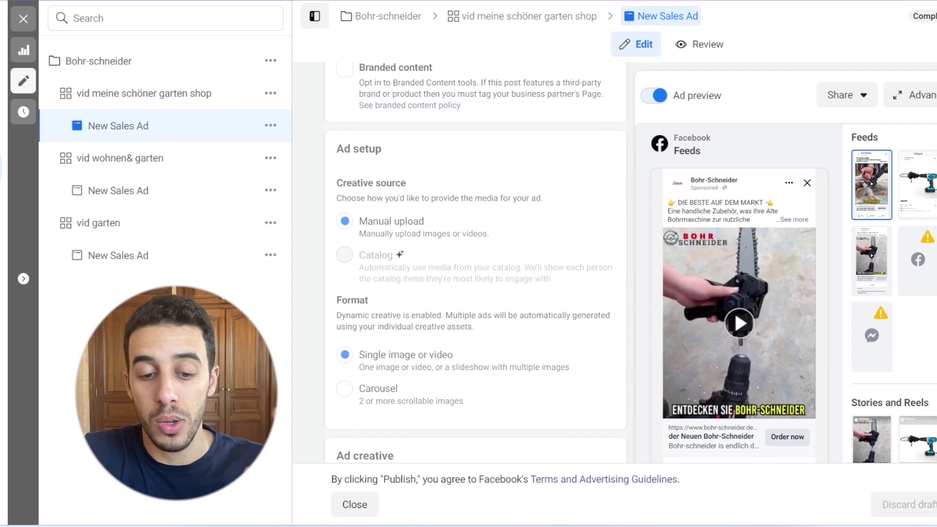
scroll(475, 264, "down", 2)
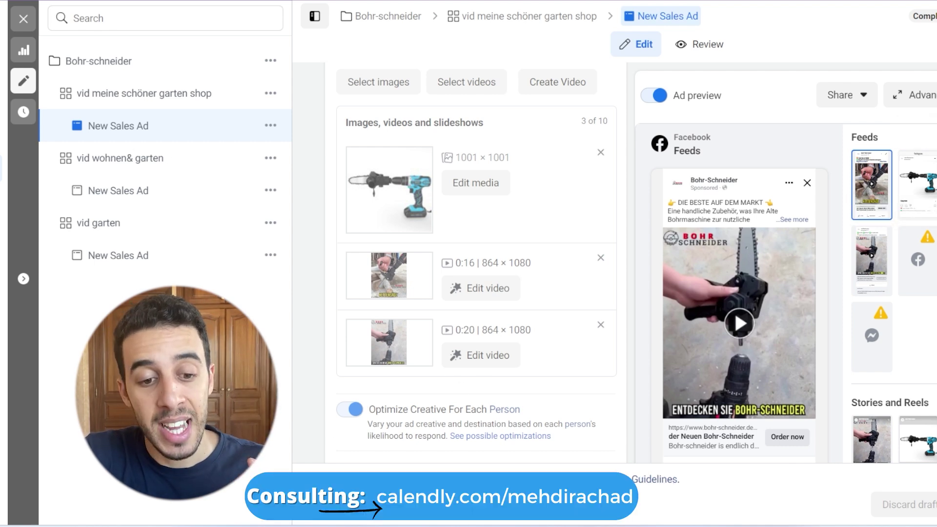
scroll(476, 263, "up", 1)
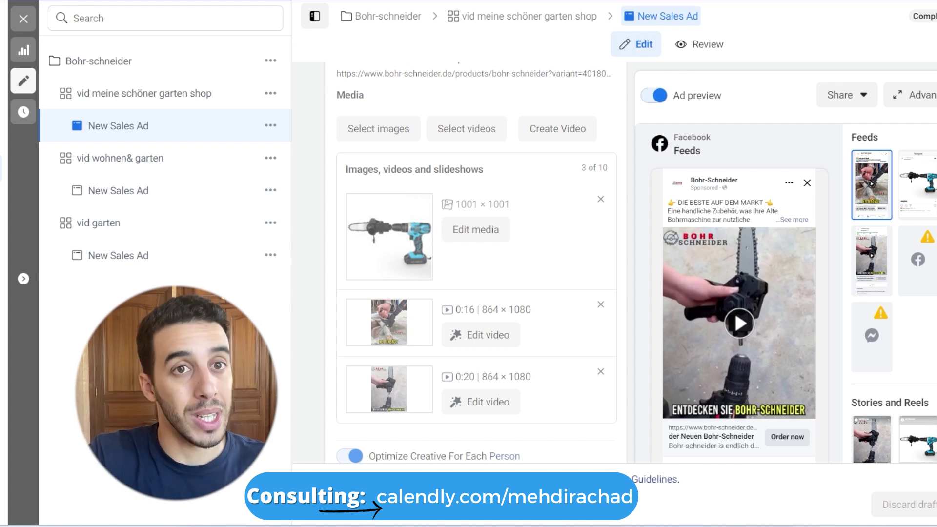
Read through the primary text variations of the New Sales Ad and check its creative optimization option.
scroll(477, 263, "down", 10)
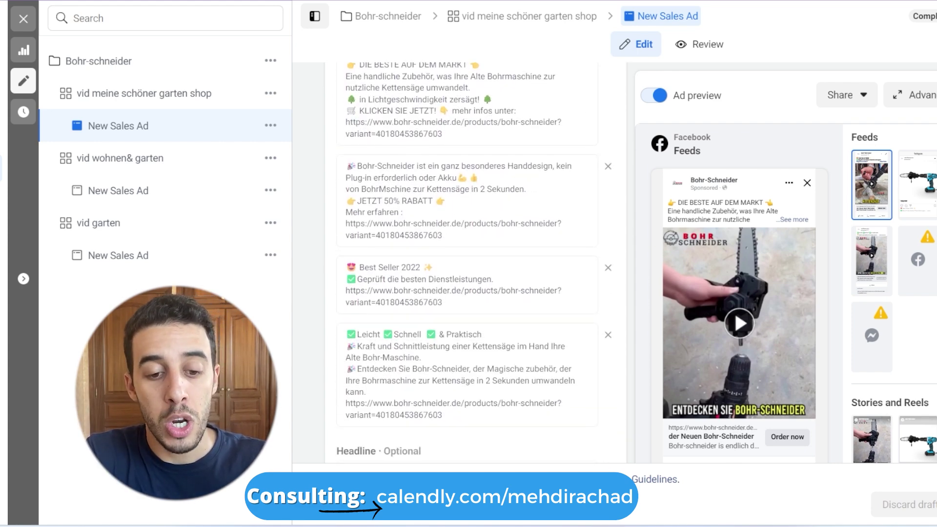
scroll(477, 264, "up", 4)
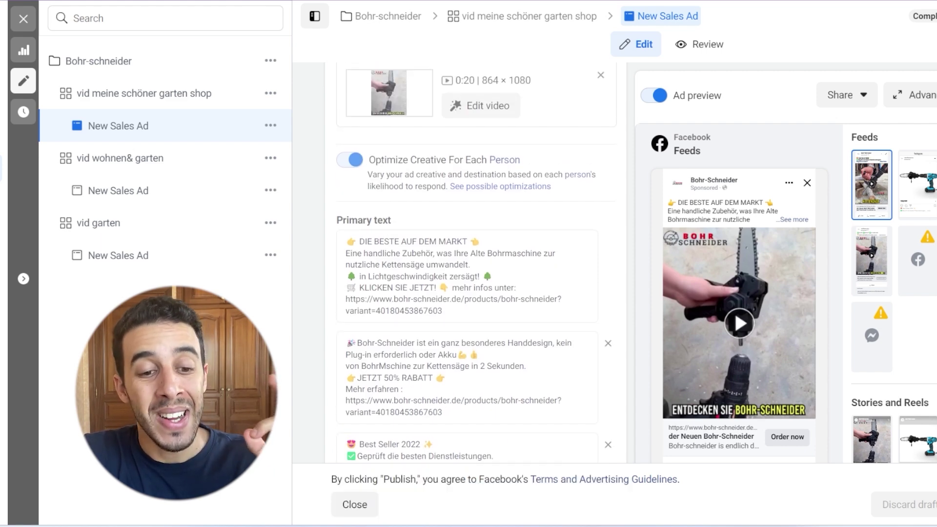
scroll(476, 263, "down", 2)
scroll(476, 264, "down", 1)
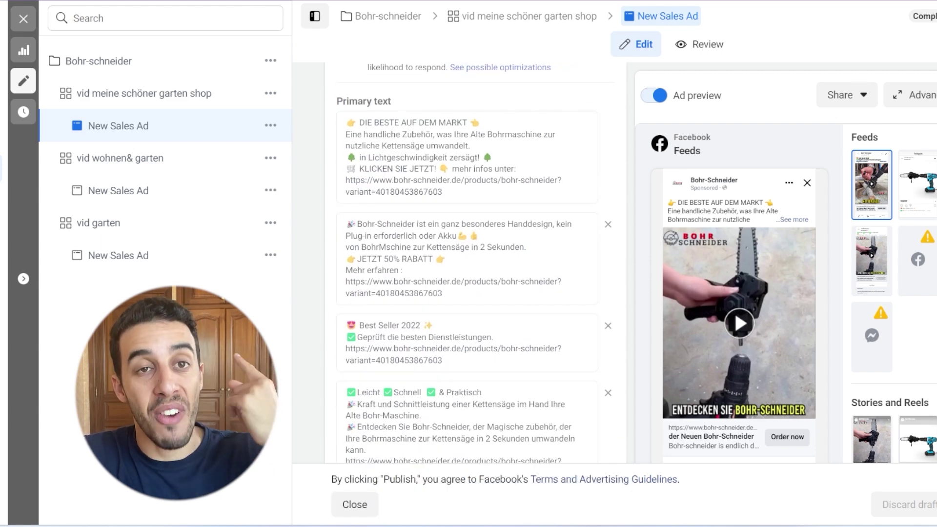
scroll(476, 264, "down", 1)
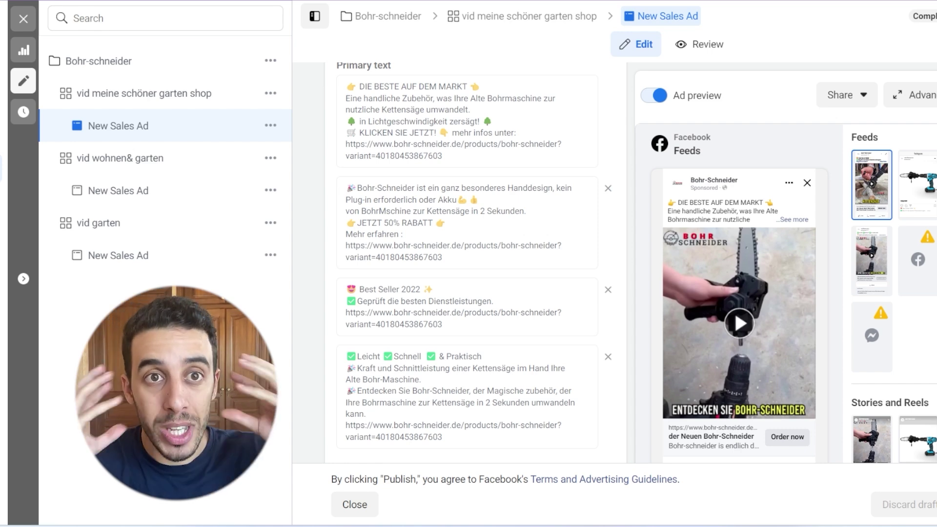
scroll(476, 263, "up", 3)
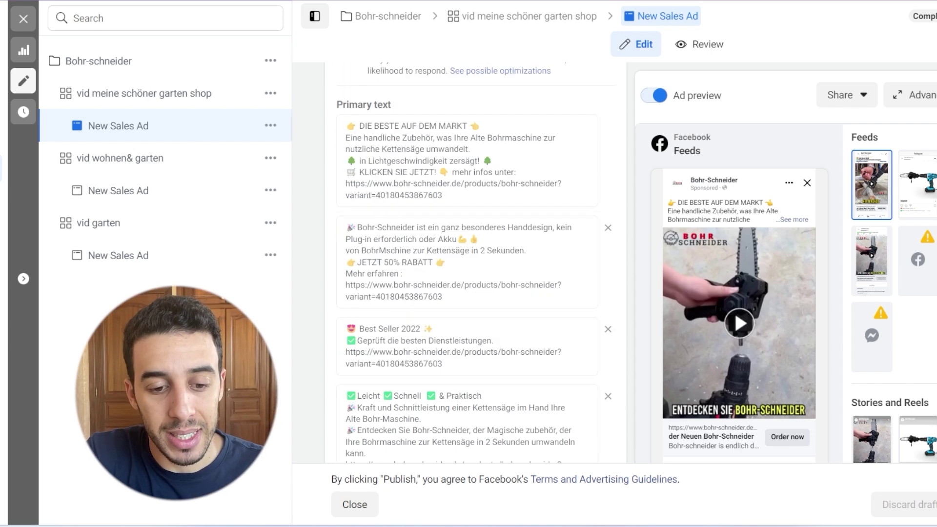
scroll(476, 263, "down", 2)
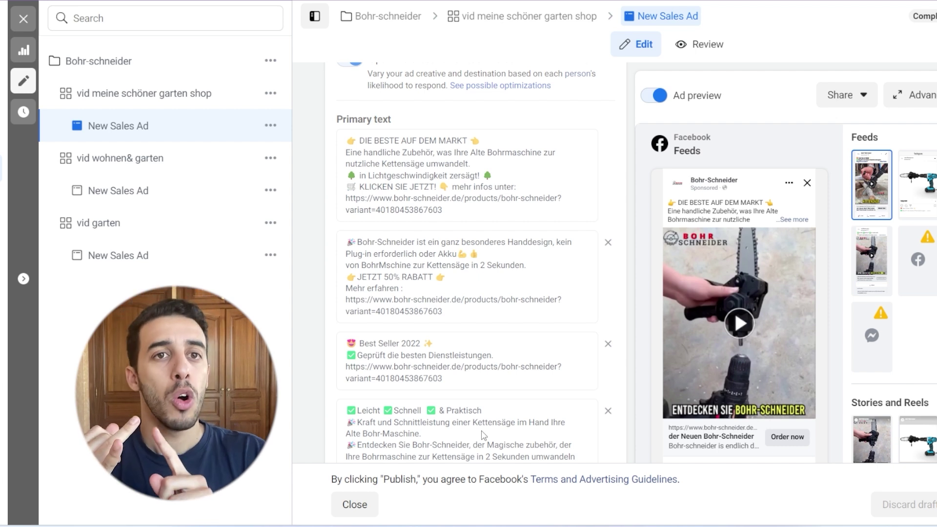
Look through the ad's preview thumbnails for the Feeds, Stories and Reels, and In-stream placements.
scroll(893, 293, "down", 2)
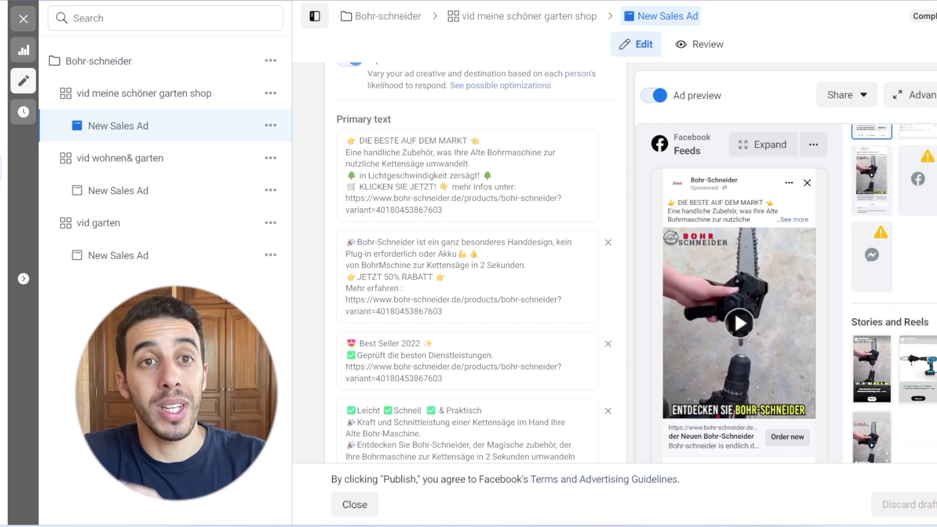
scroll(893, 292, "down", 2)
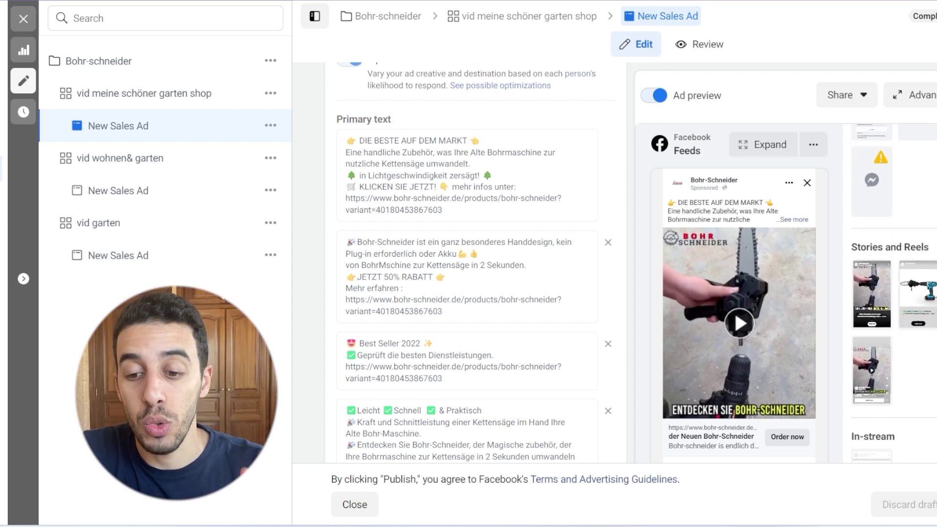
scroll(893, 293, "up", 4)
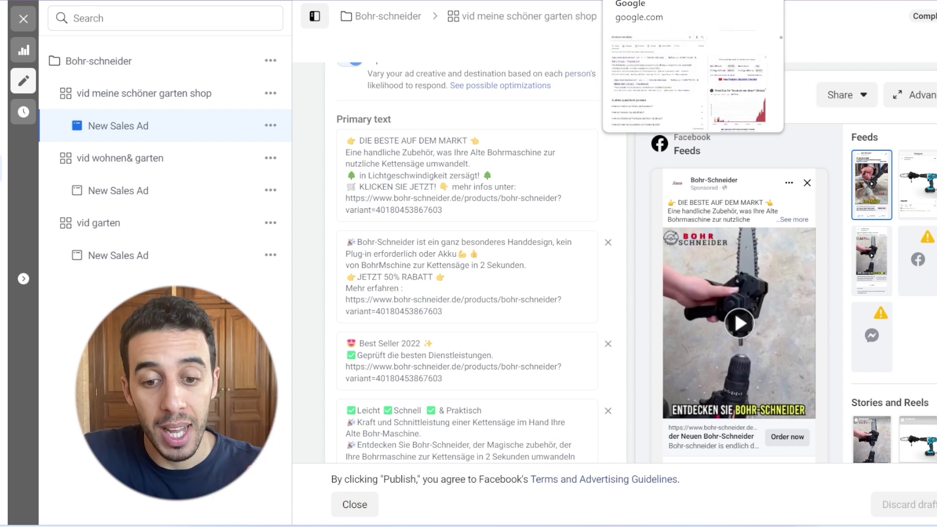
Switch to the Meta Ad Library and look through the August 2022 chainsaw ads and their creatives.
left_click(722, 0)
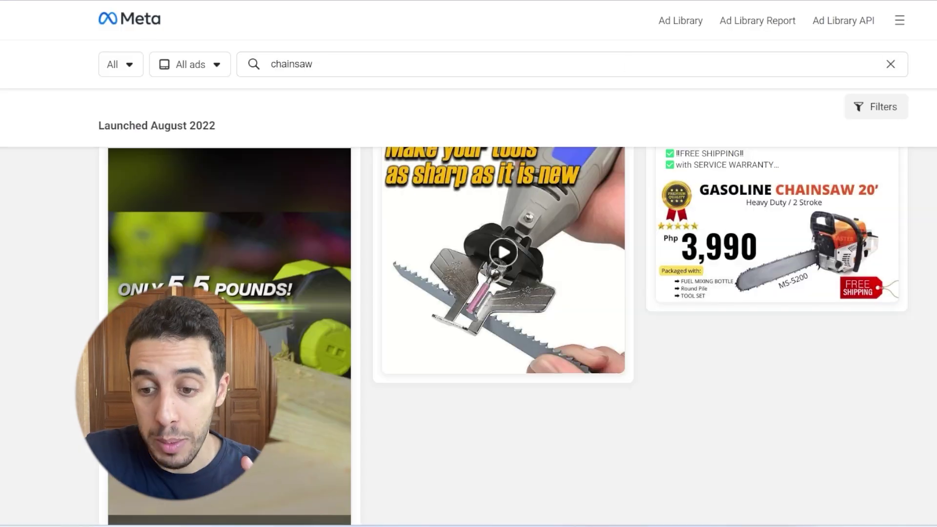
scroll(507, 336, "up", 5)
scroll(507, 336, "down", 3)
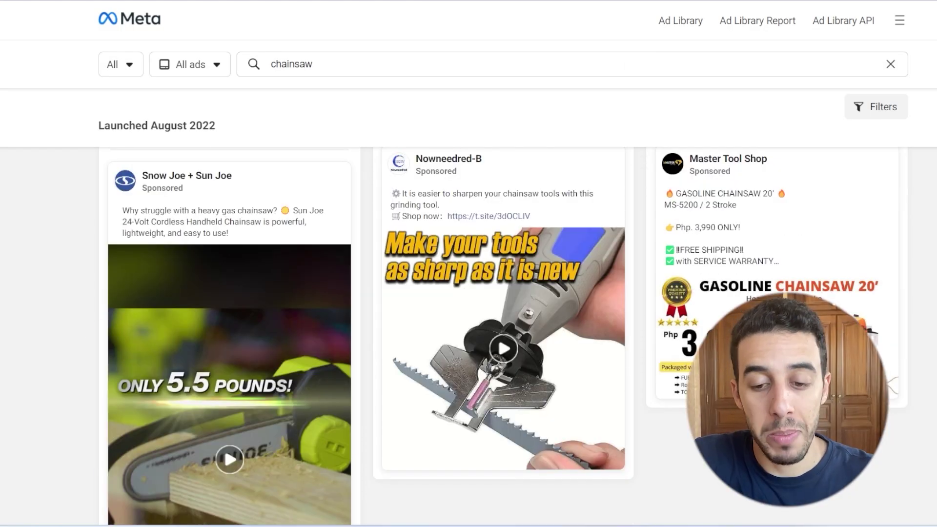
scroll(507, 337, "down", 1)
scroll(508, 337, "down", 3)
scroll(508, 337, "up", 5)
scroll(508, 337, "down", 3)
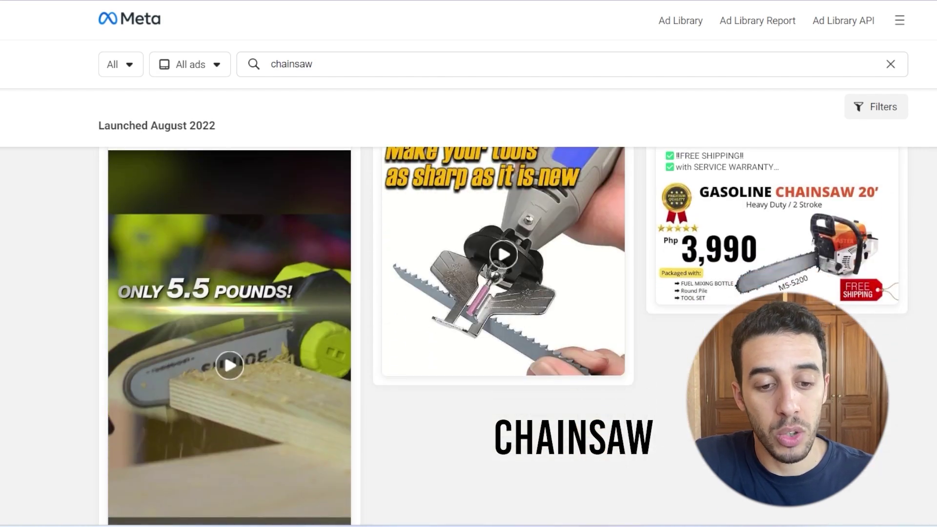
scroll(507, 336, "up", 5)
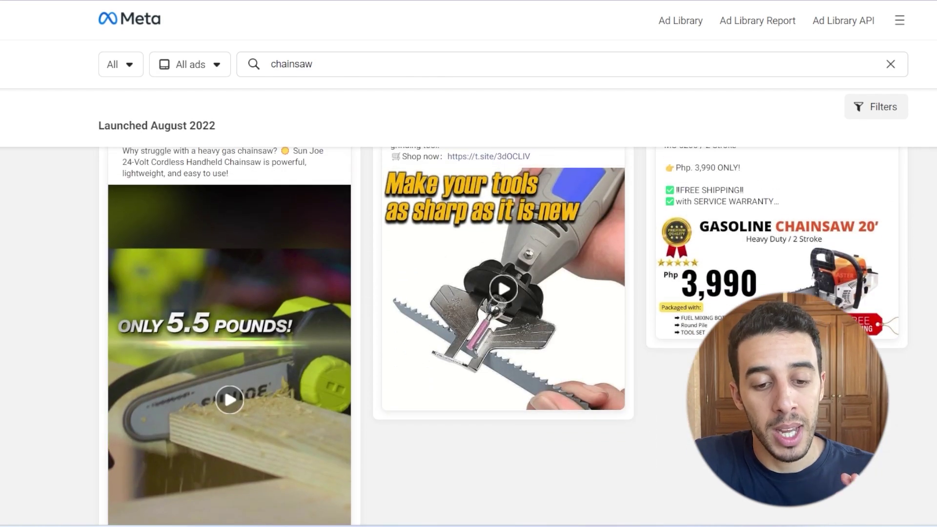
scroll(508, 337, "down", 4)
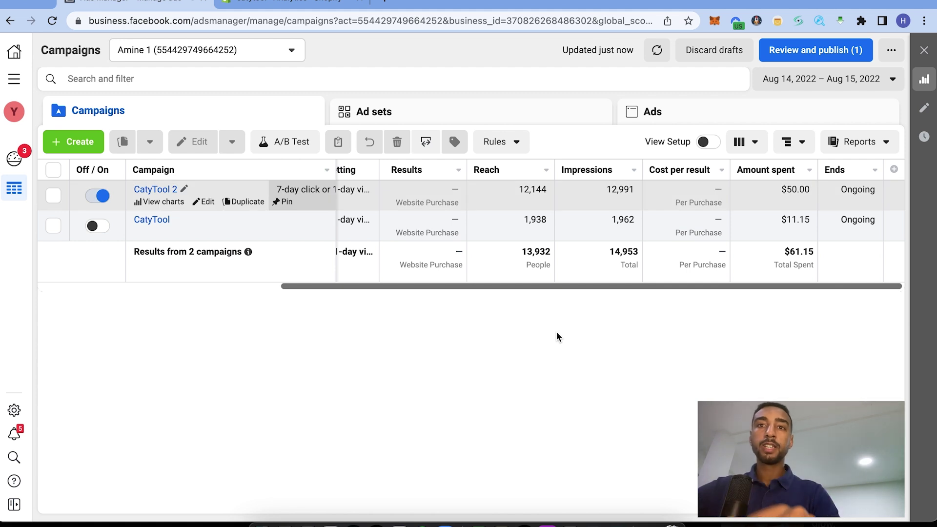
Select the CatyTool campaign and review its ad sets' daily budgets, results, reach and impressions.
left_click(54, 226)
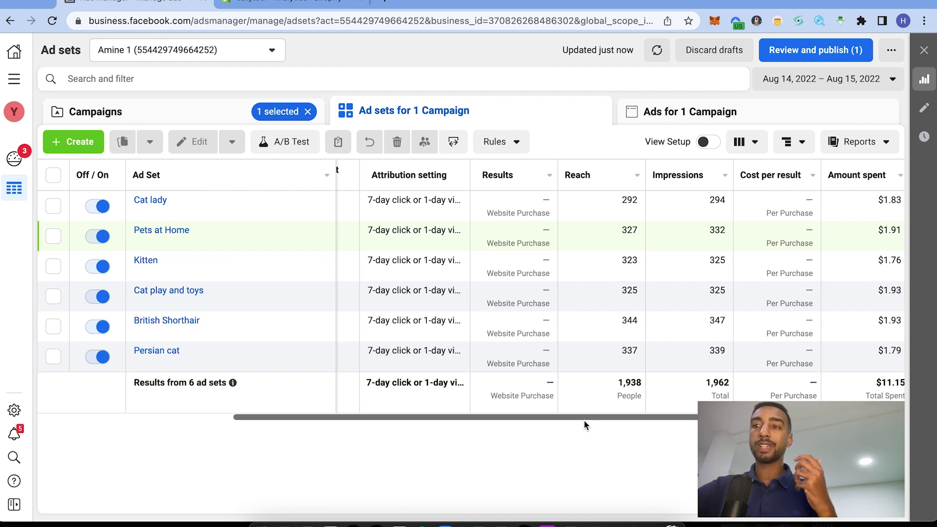
left_click_drag(579, 417, 533, 418)
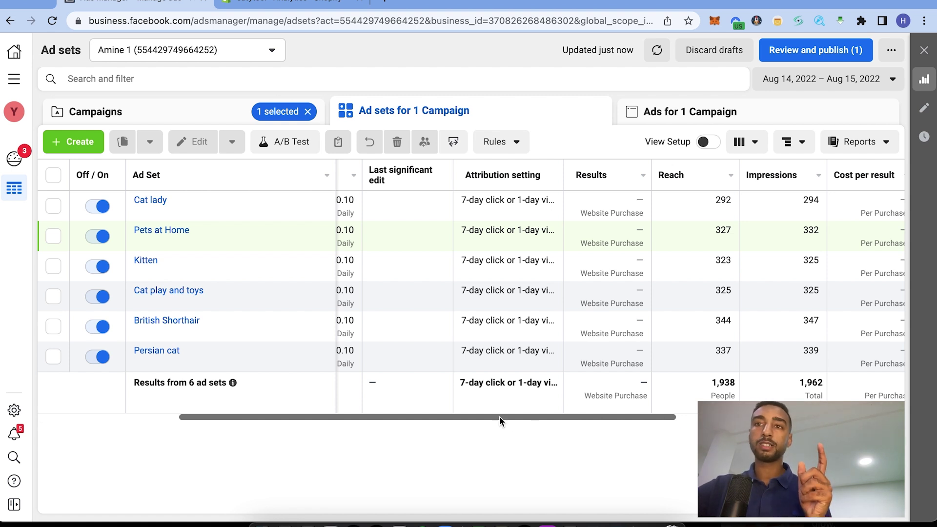
left_click_drag(499, 417, 470, 418)
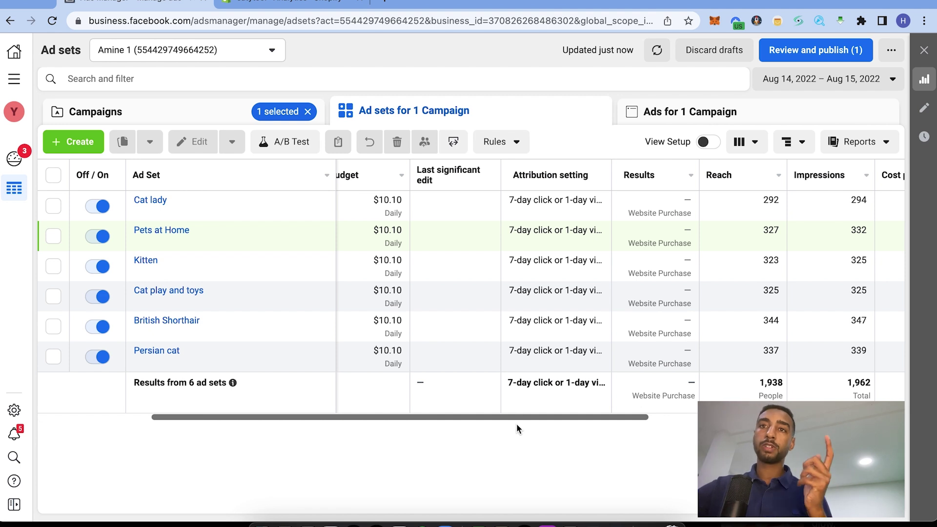
Select only the CatyTool 2 campaign and examine the delivery, cost and click metrics of its ad sets.
left_click(219, 122)
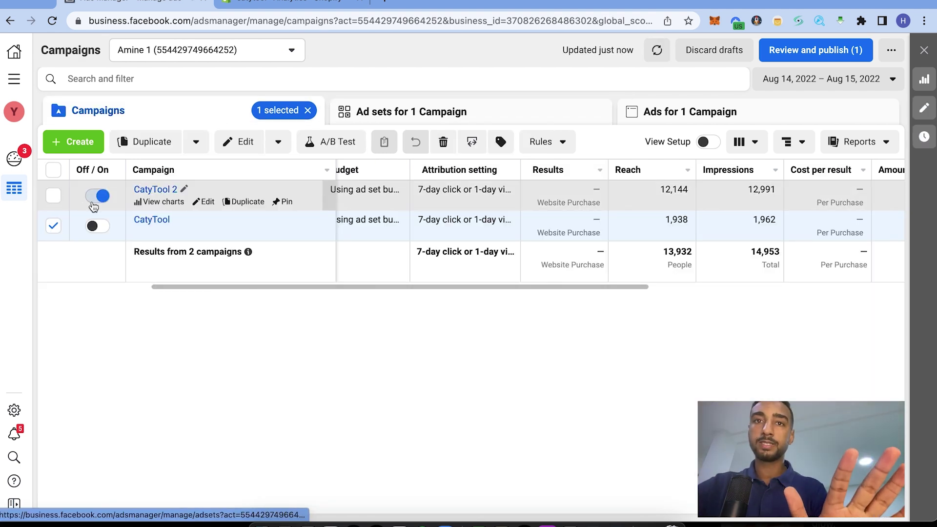
left_click(53, 226)
left_click(53, 196)
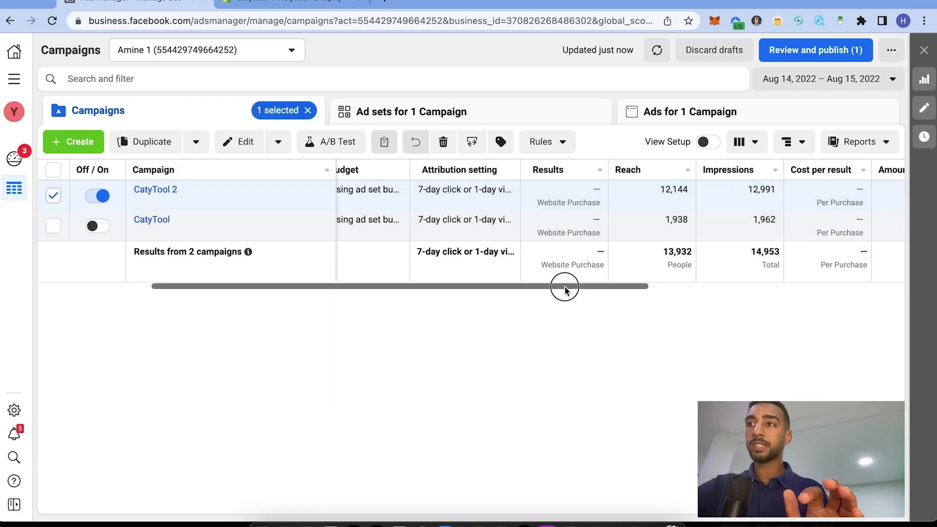
left_click_drag(565, 289, 705, 289)
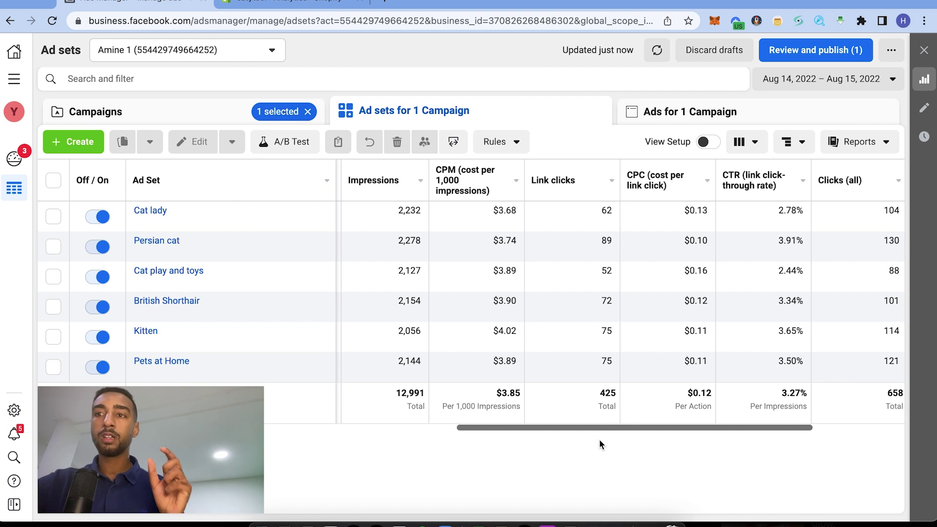
Switch to the catytool Shopify analytics and review sales, sessions, the conversion funnel, order value, top products and session locations.
left_click(270, 3)
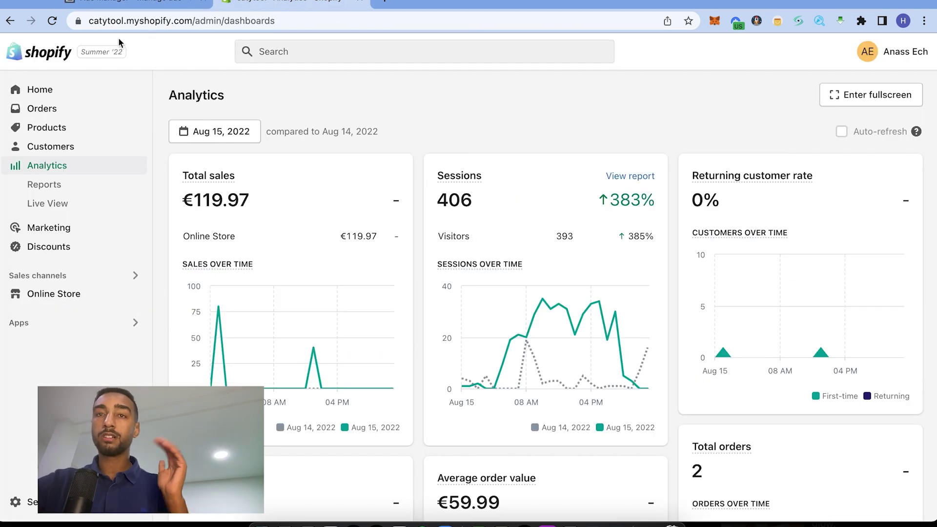
scroll(429, 195, "down", 3)
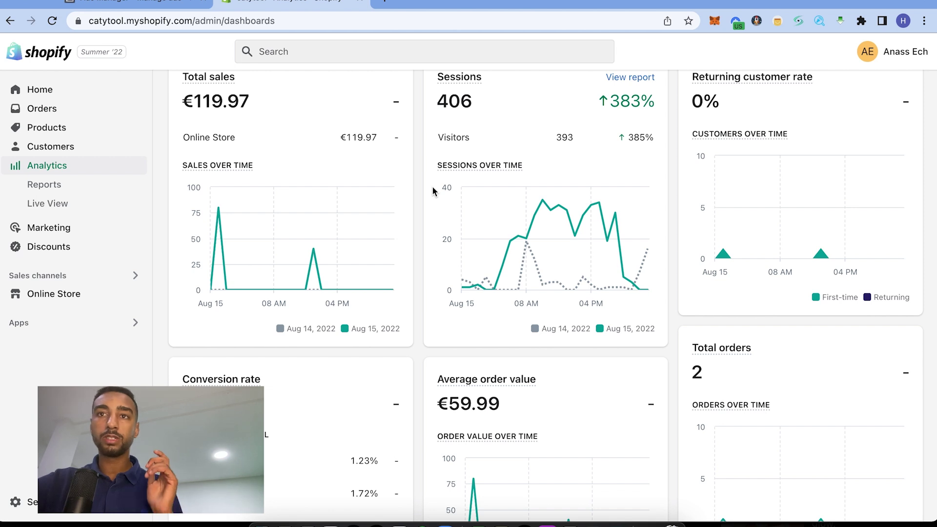
scroll(433, 188, "down", 1)
scroll(437, 196, "up", 3)
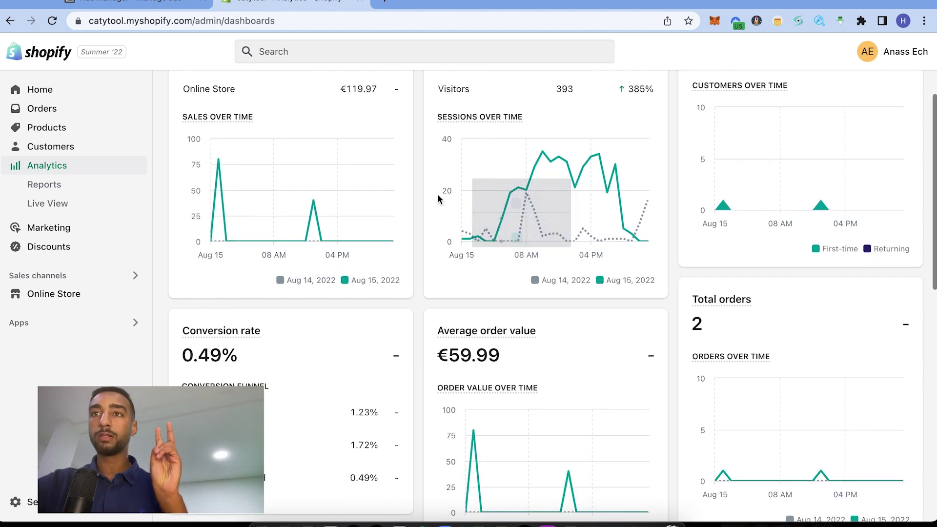
scroll(438, 199, "down", 1)
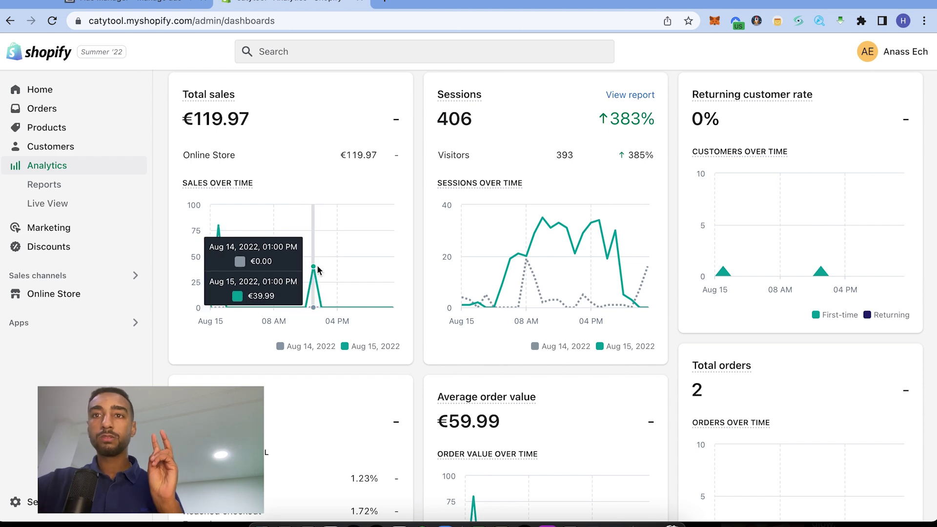
scroll(444, 240, "down", 2)
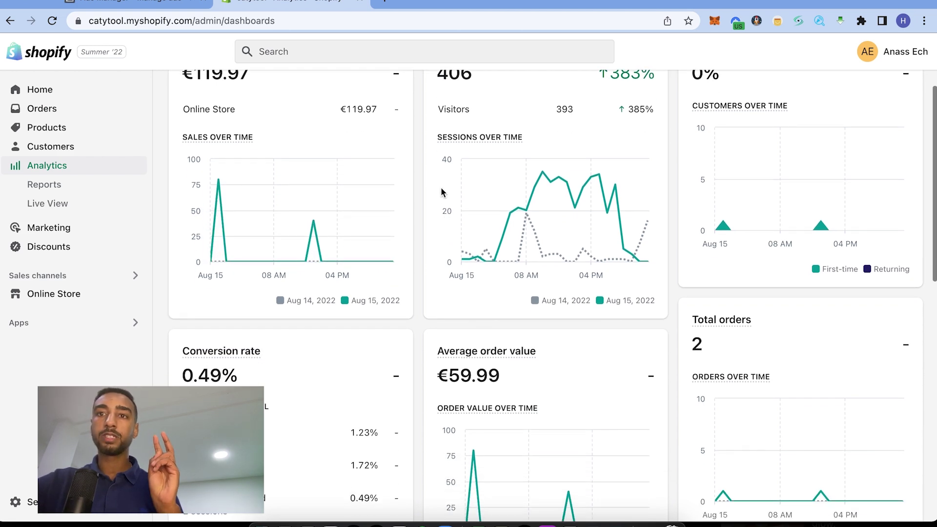
scroll(442, 192, "down", 5)
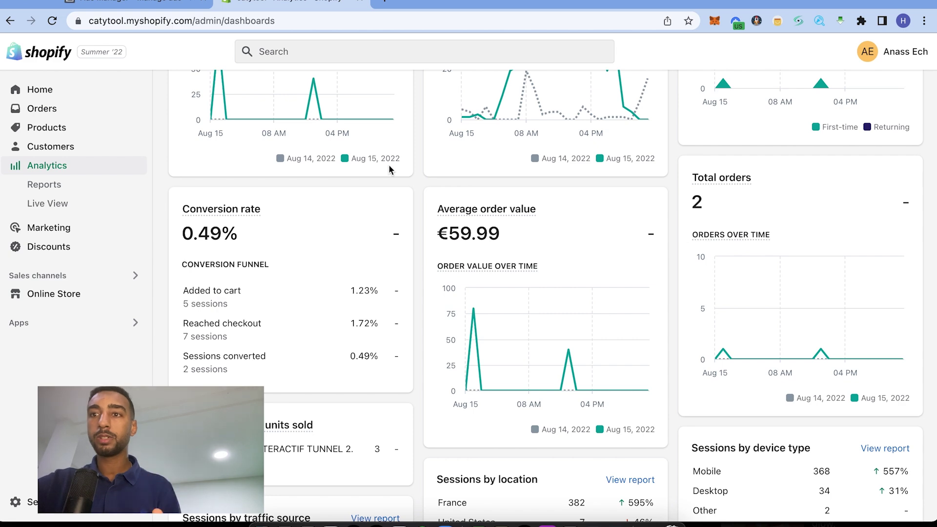
scroll(390, 170, "down", 3)
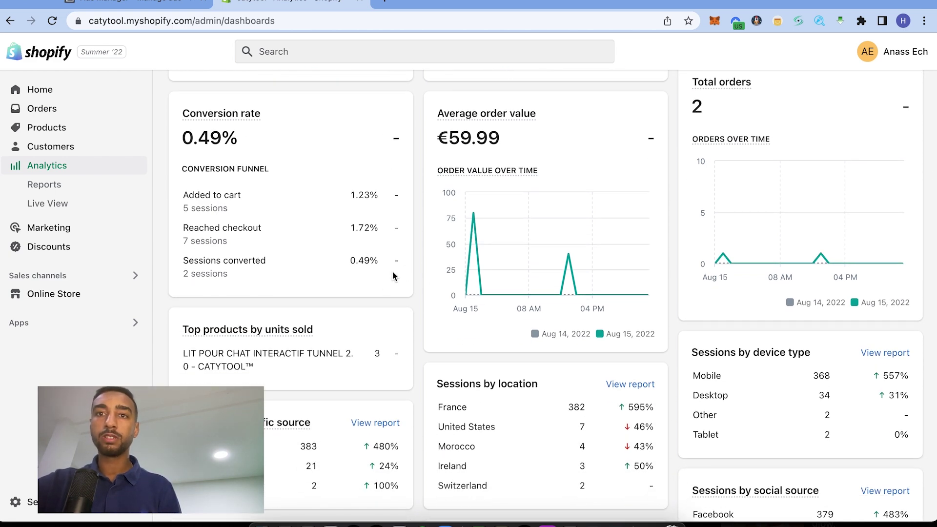
scroll(419, 242, "up", 10)
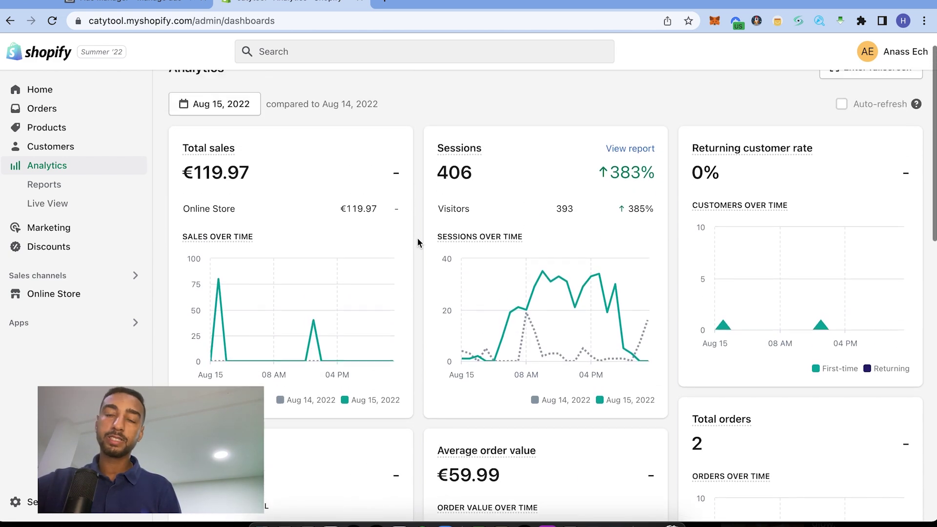
Highlight the catytool store's total sessions figure, compare it with the sales charts, and return to Ads Manager.
left_click_drag(487, 192, 423, 195)
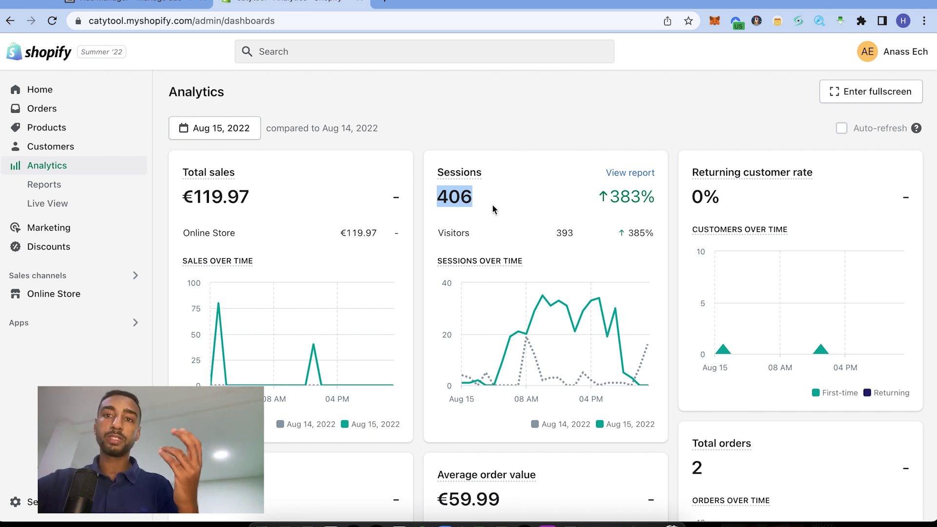
scroll(492, 207, "down", 1)
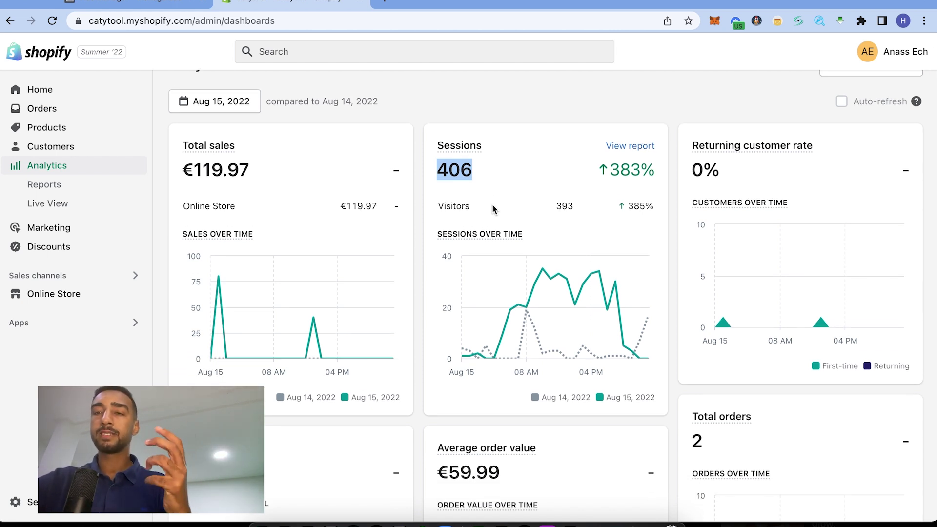
scroll(492, 204, "down", 1)
scroll(426, 249, "down", 1)
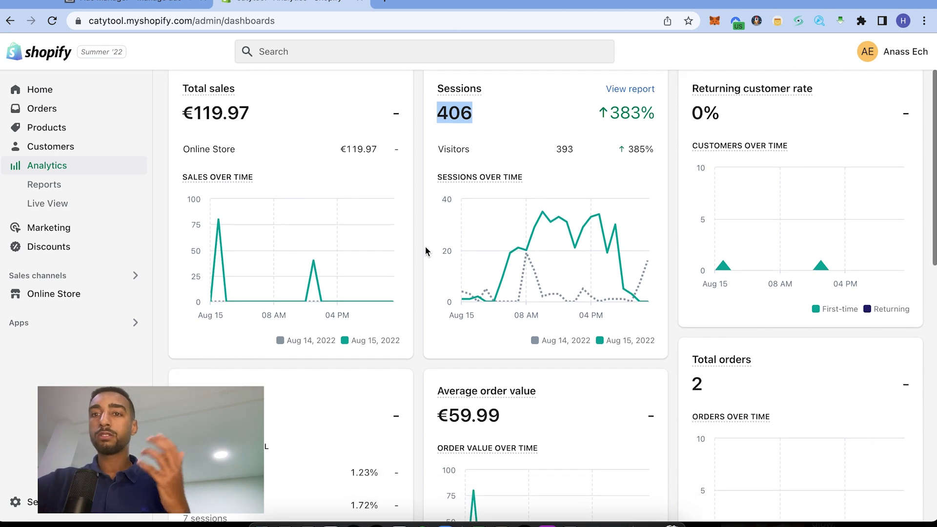
left_click(138, 7)
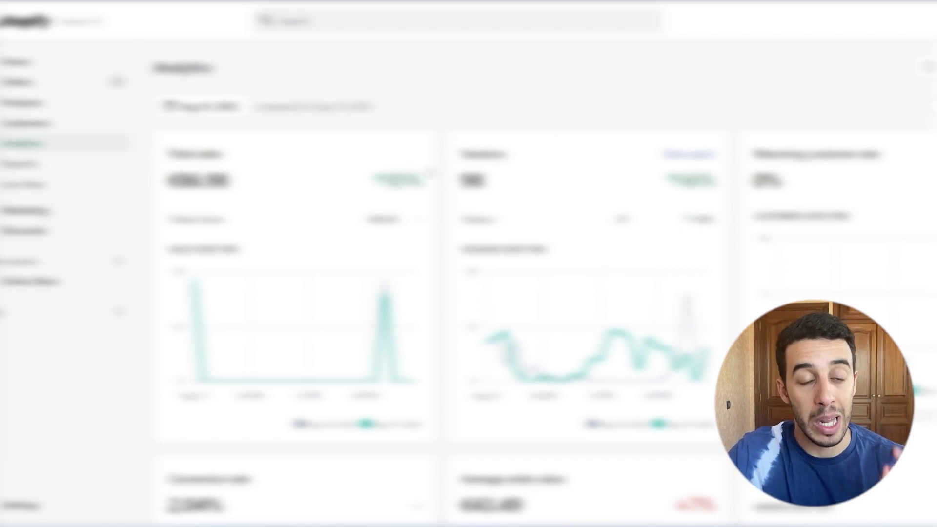
Review the total sales, sessions and total orders in the Bohr-Schneider store's Shopify analytics for Aug 15, 2022.
left_click_drag(167, 180, 273, 187)
left_click(267, 187)
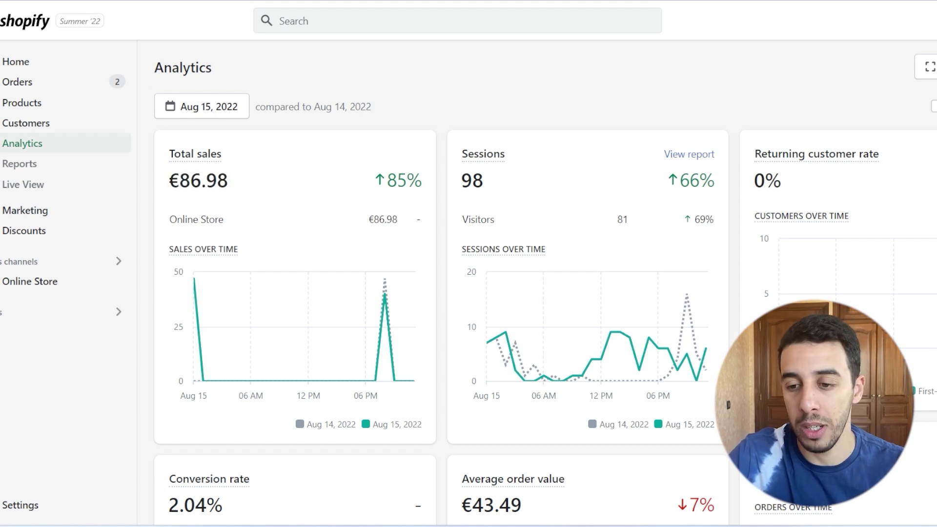
scroll(585, 293, "down", 2)
double_click(759, 379)
scroll(488, 199, "up", 2)
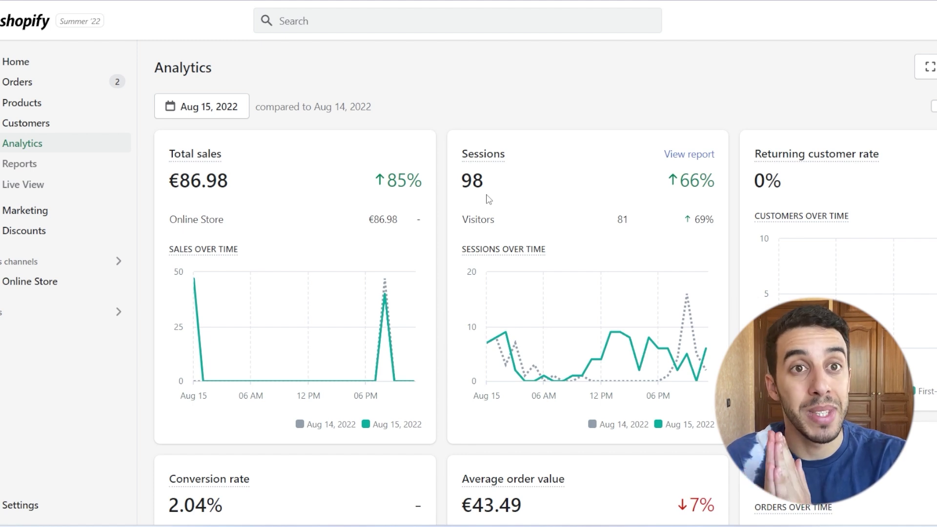
Examine the Bohr-Schneider store's conversion funnel, top products, traffic sources and sessions by location.
scroll(488, 199, "down", 1)
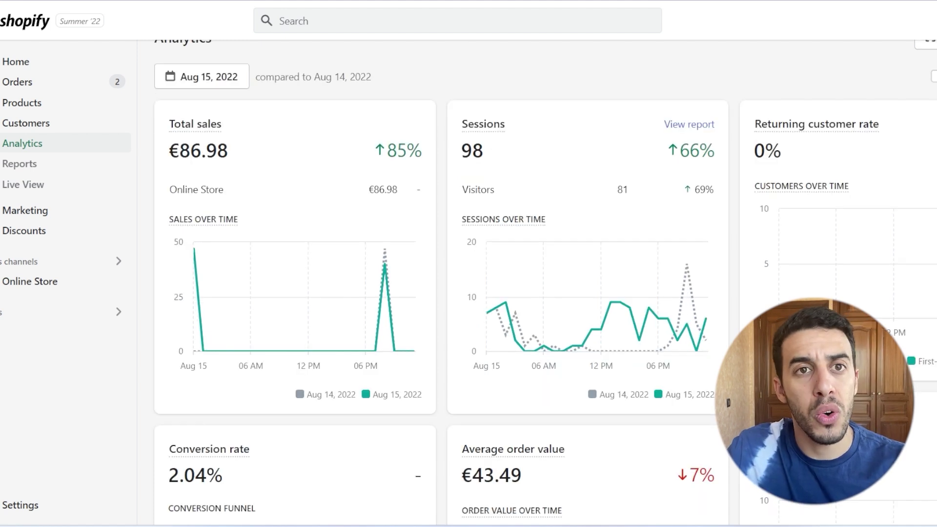
scroll(488, 283, "down", 1)
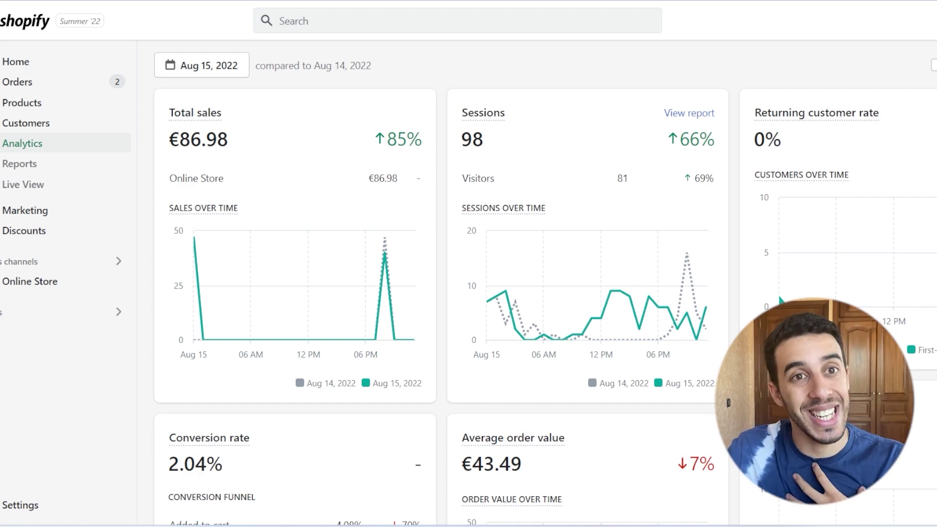
scroll(488, 283, "down", 3)
scroll(488, 283, "down", 10)
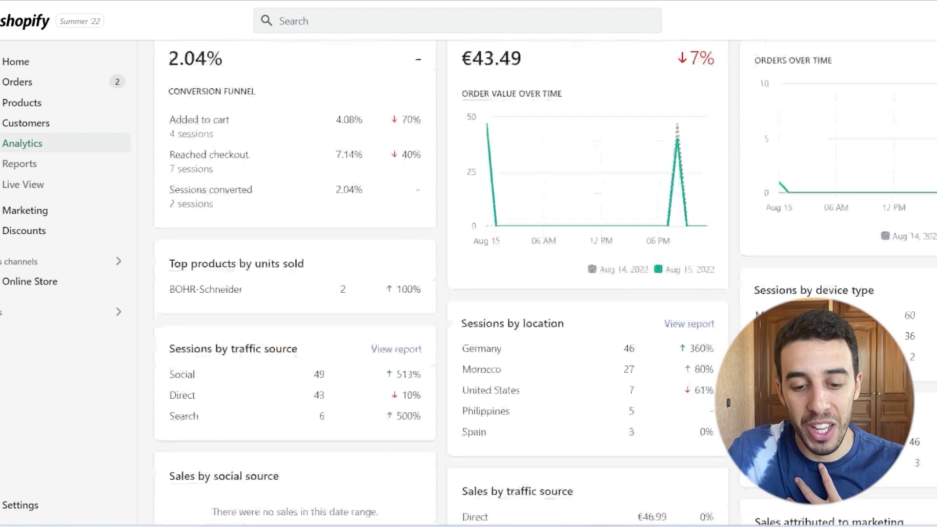
double_click(629, 313)
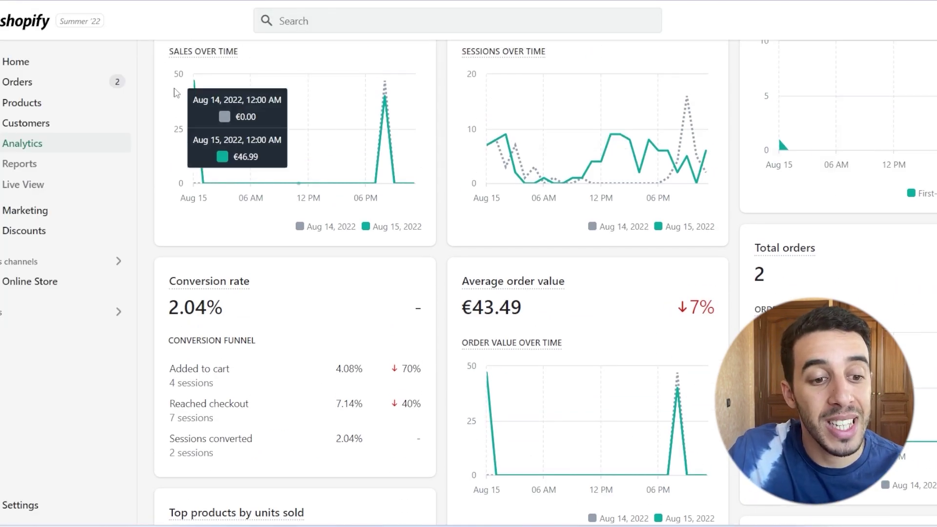
Inspect the Aug 15 midnight data point on the Bohr-Schneider store's sales over time chart.
scroll(537, 284, "up", 2)
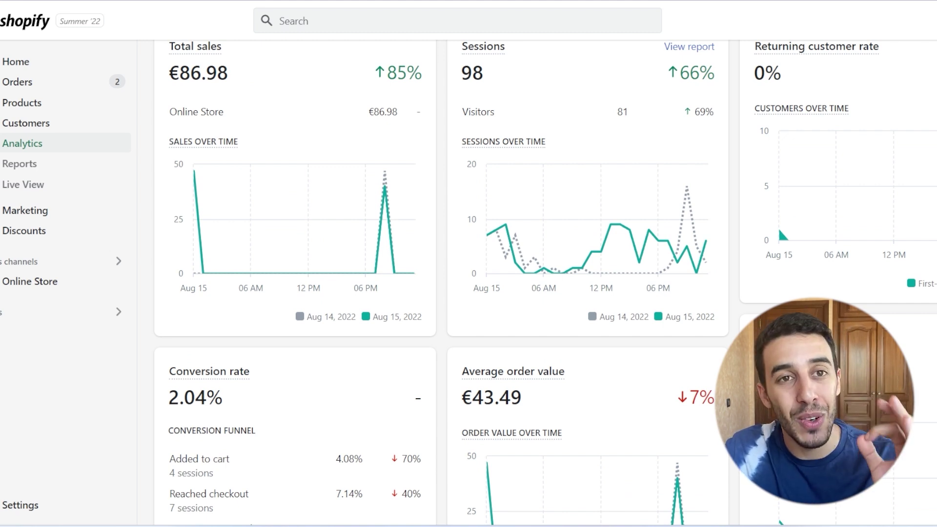
mouse_move(601, 216)
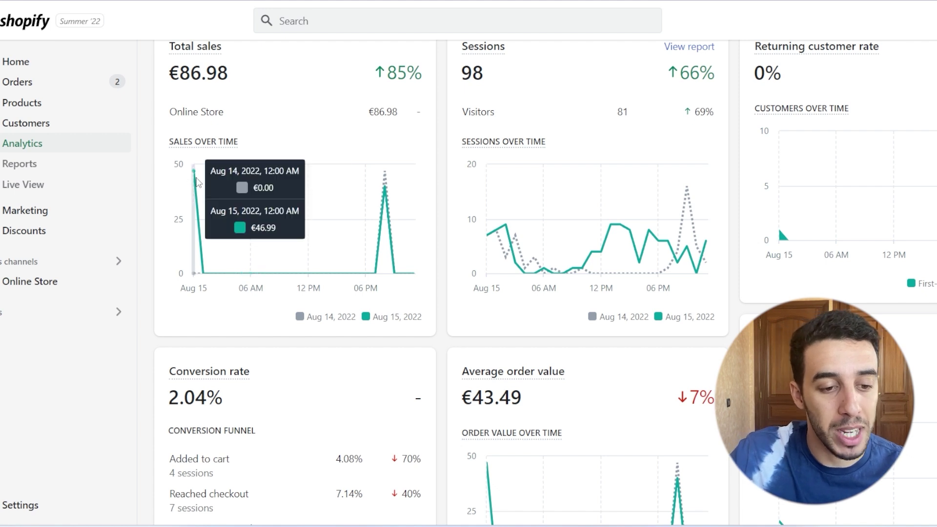
mouse_move(194, 175)
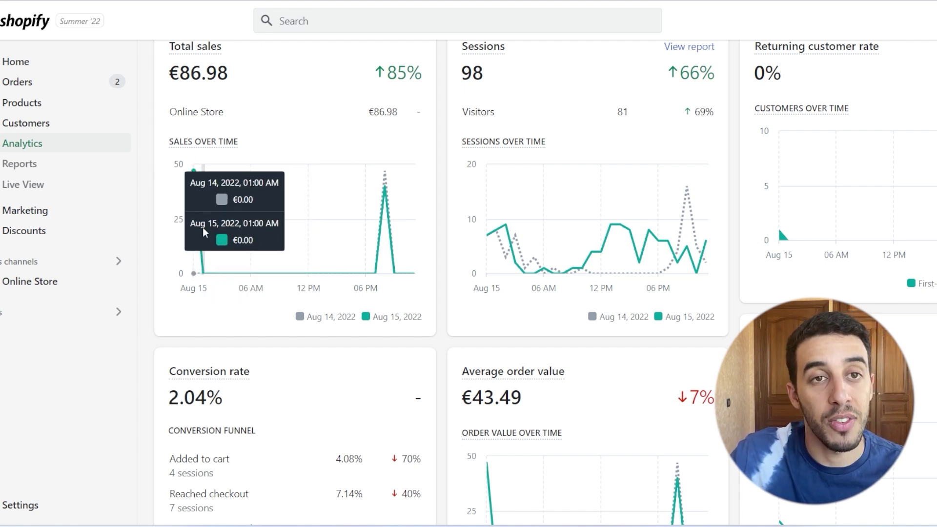